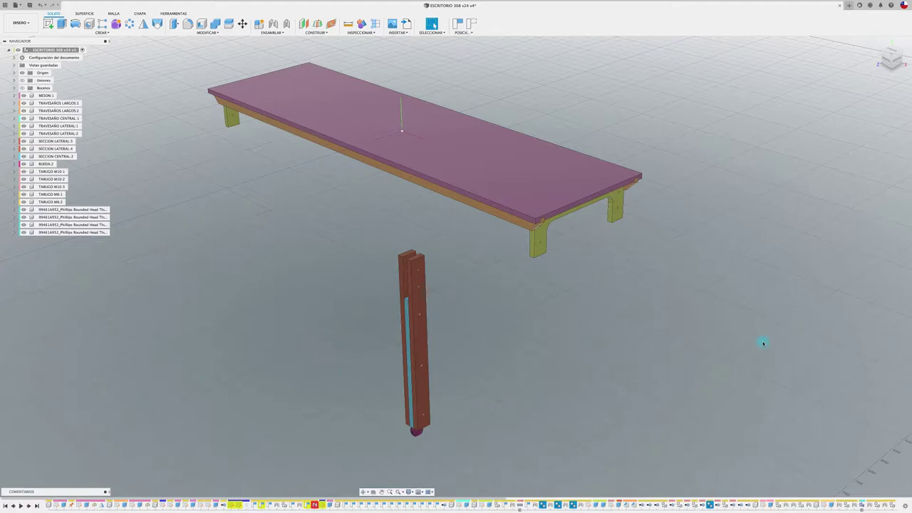
Orbit under the desk to inspect its underside, then briefly select and clear the loose leg.
{"action": "mouse_move", "coordinate": [763, 343]}
{"action": "middle_mouse_down", "text": "shift"}
{"action": "mouse_move", "coordinate": [837, 421]}
{"action": "mouse_move", "coordinate": [533, 323]}
{"action": "middle_mouse_up", "text": "shift"}
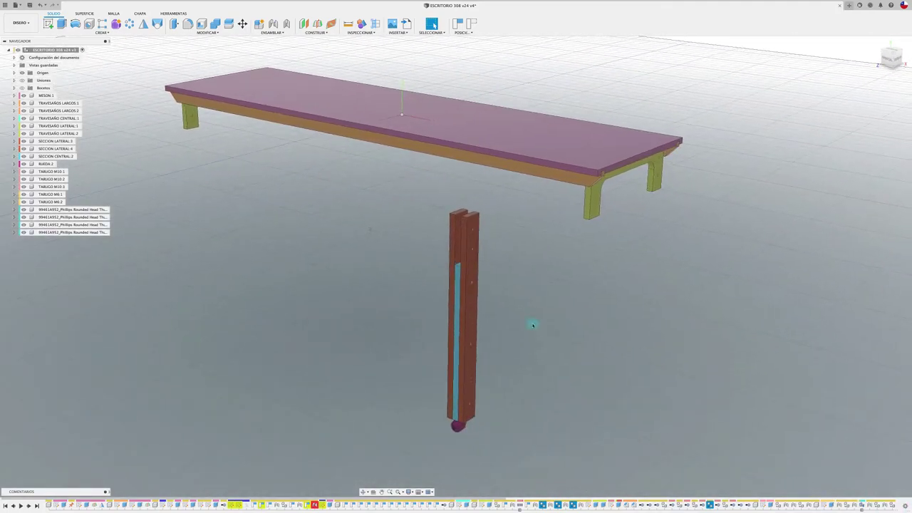
{"action": "scroll", "coordinate": [461, 284], "scroll_direction": "up", "scroll_amount": 2}
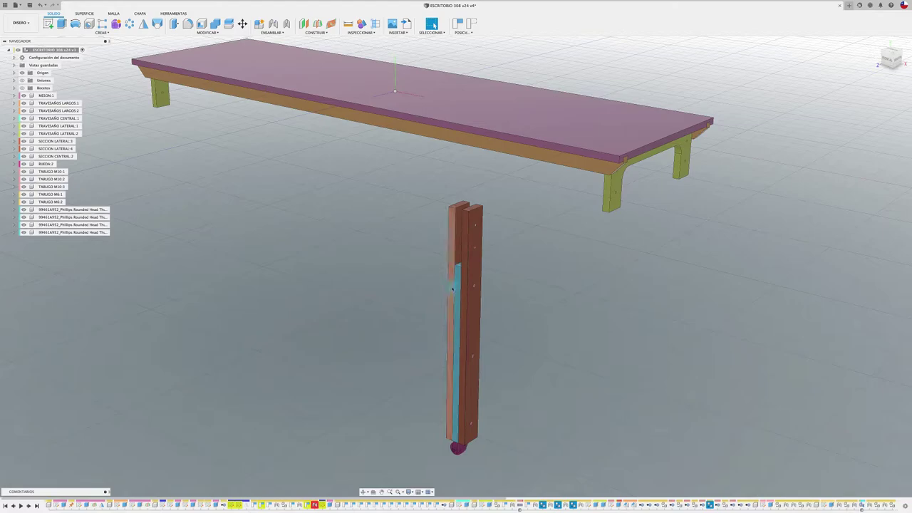
{"action": "middle_click_drag", "start_coordinate": [460, 282], "coordinate": [411, 314], "text": "shift"}
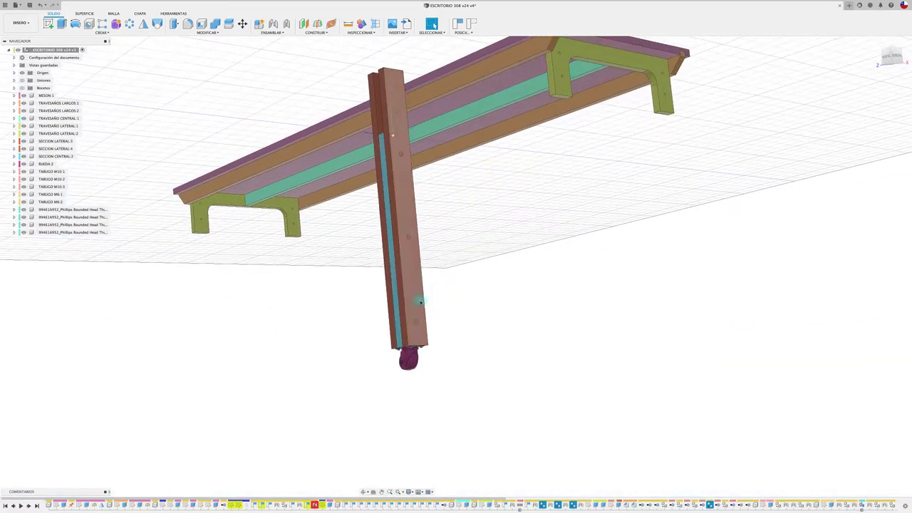
{"action": "middle_click_drag", "start_coordinate": [407, 183], "coordinate": [325, 306], "text": "shift"}
{"action": "mouse_move", "coordinate": [403, 189]}
{"action": "middle_mouse_down", "text": "shift"}
{"action": "mouse_move", "coordinate": [406, 206]}
{"action": "mouse_move", "coordinate": [581, 156]}
{"action": "mouse_move", "coordinate": [484, 206]}
{"action": "mouse_move", "coordinate": [448, 267]}
{"action": "middle_mouse_up", "text": "shift"}
{"action": "scroll", "coordinate": [484, 208], "scroll_direction": "up", "scroll_amount": 3}
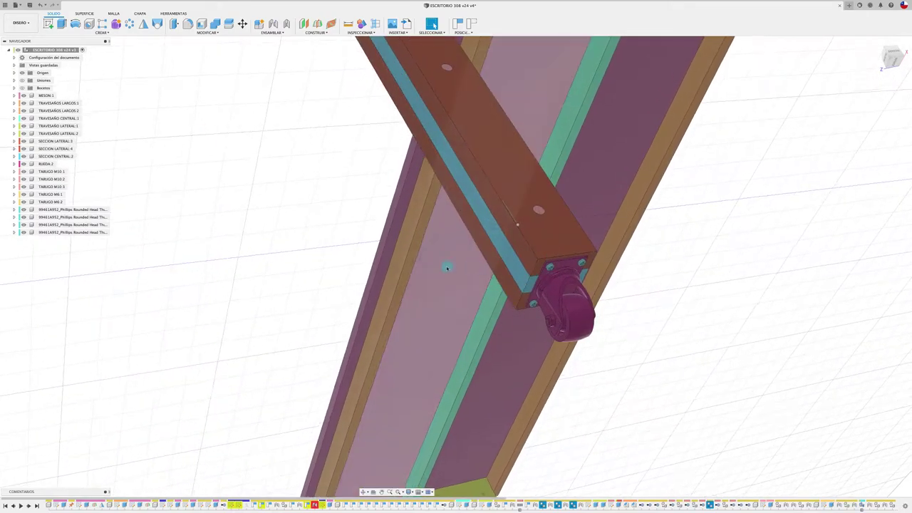
{"action": "key", "text": "F6"}
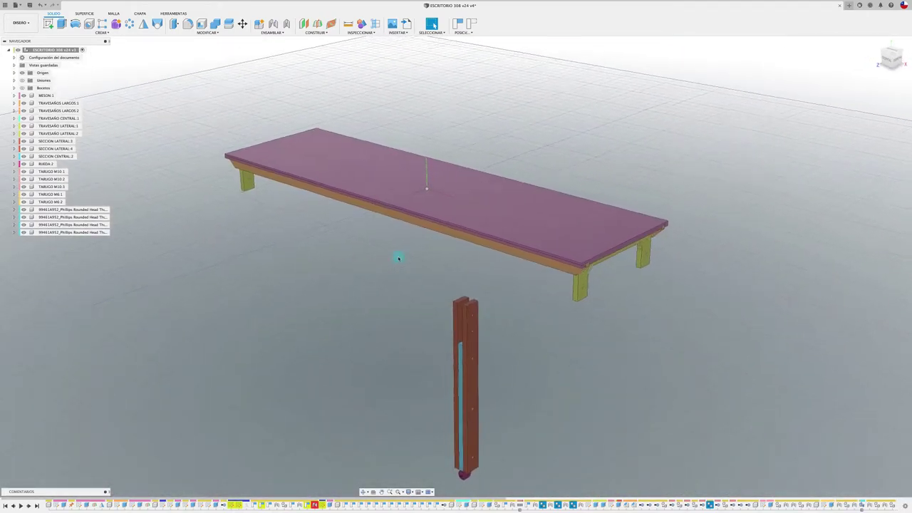
{"action": "middle_click_drag", "start_coordinate": [398, 258], "coordinate": [428, 238], "text": "shift"}
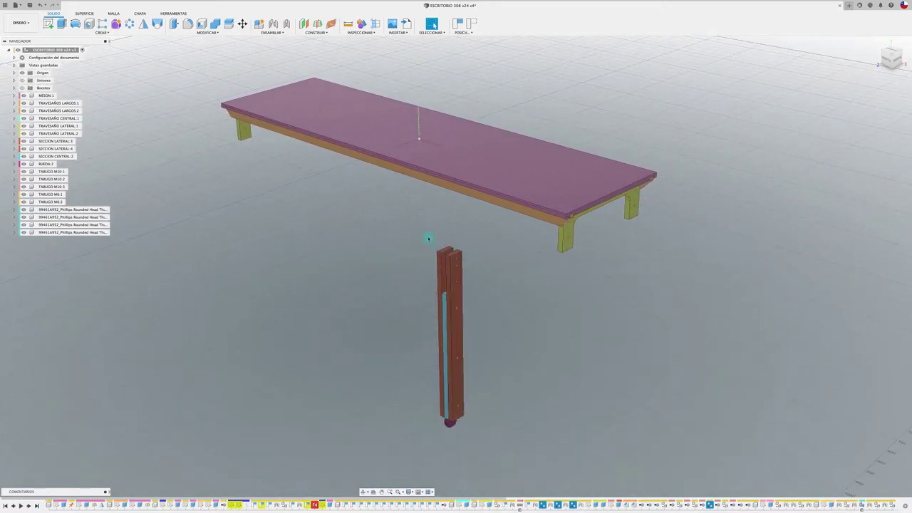
{"action": "left_click_drag", "start_coordinate": [420, 235], "coordinate": [508, 455]}
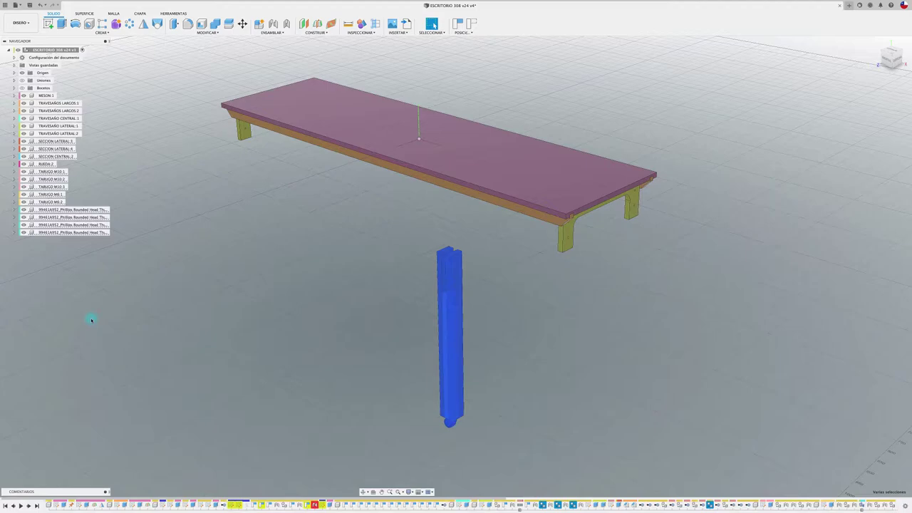
{"action": "left_click", "coordinate": [152, 291]}
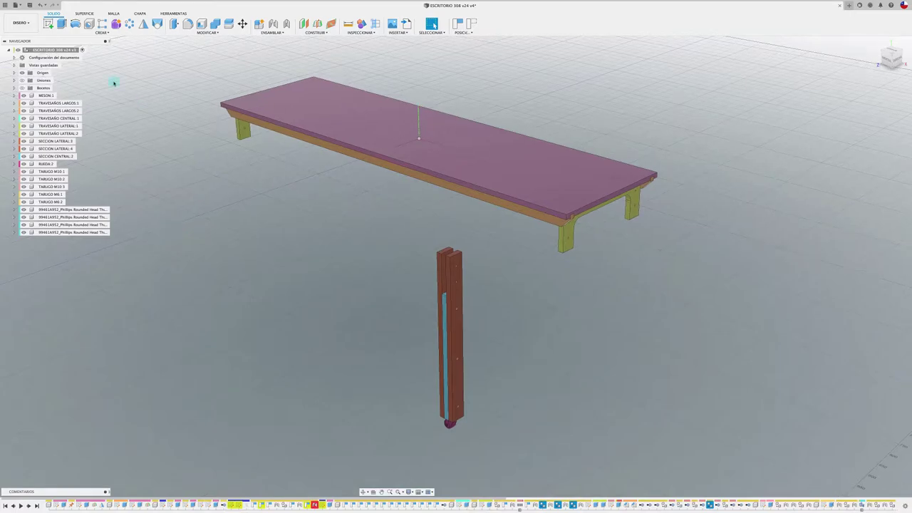
Create a new empty component Componente25:1 under the root assembly and keep the root active.
{"action": "right_click", "coordinate": [71, 51]}
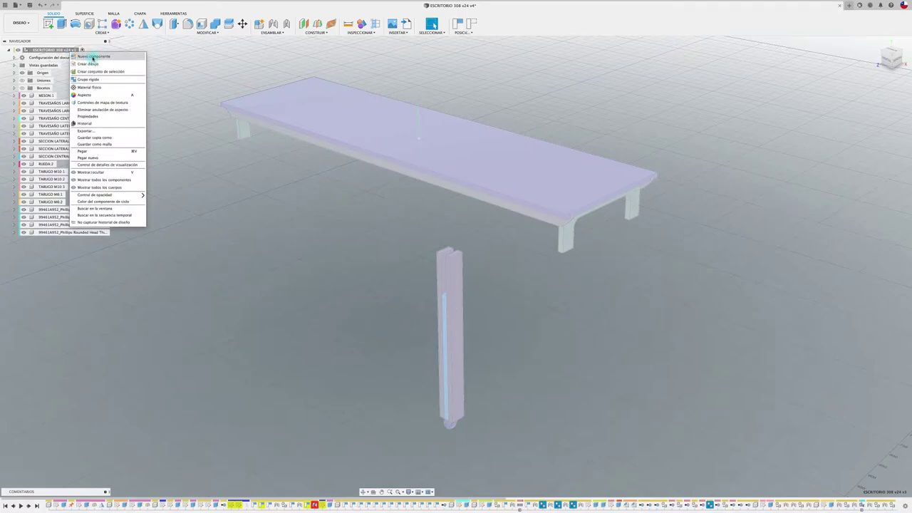
{"action": "left_click", "coordinate": [92, 56]}
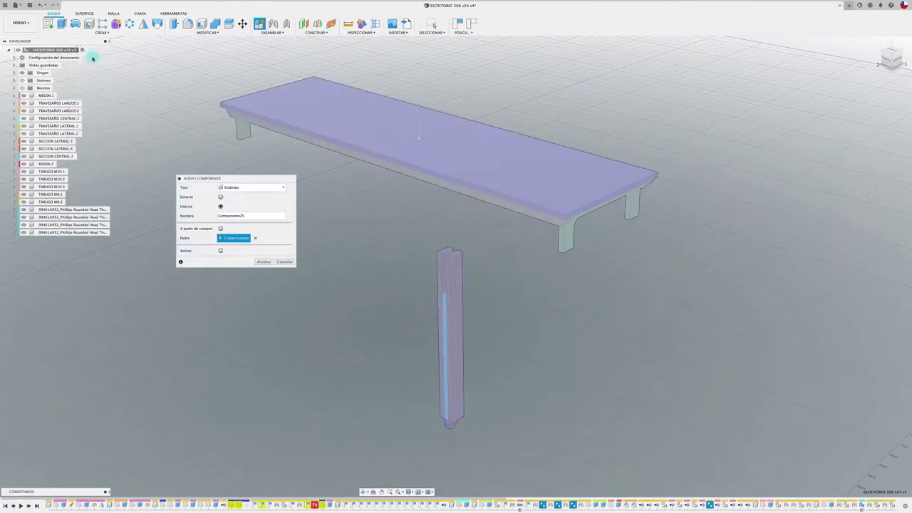
{"action": "left_click", "coordinate": [263, 262]}
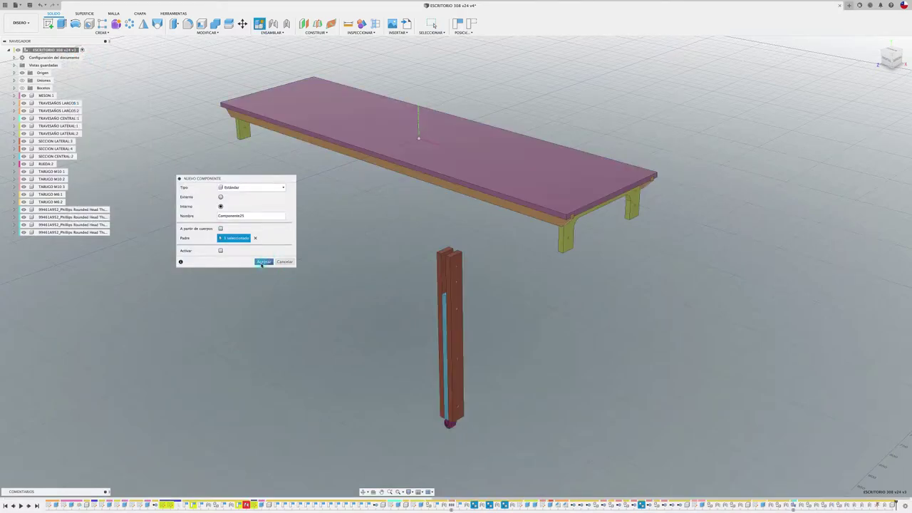
{"action": "left_click", "coordinate": [105, 232]}
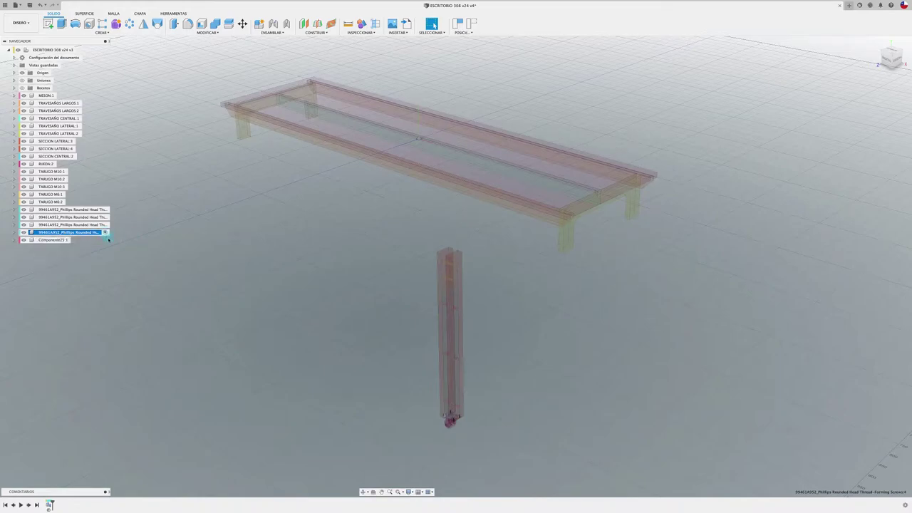
{"action": "left_click", "coordinate": [81, 50]}
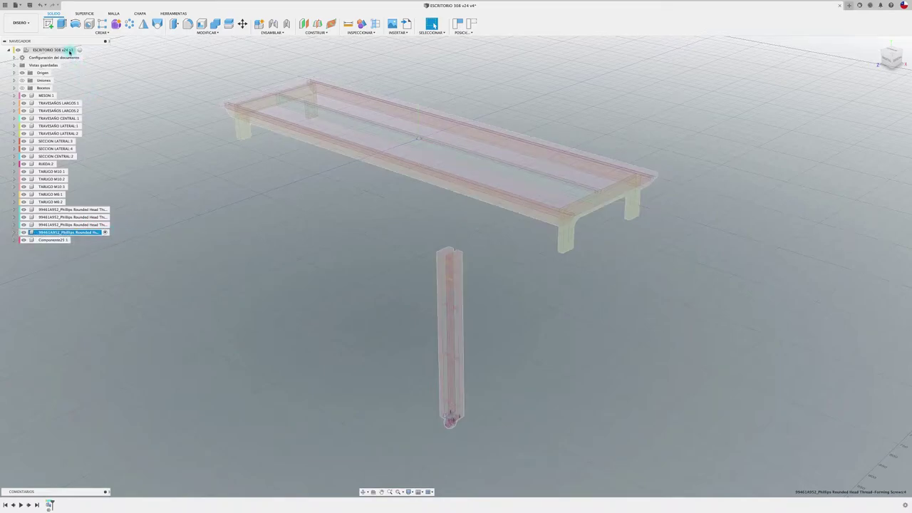
Select the leg's Phillips screws, TARUGO M6 and M10 dowels, RUEDA:2, SECCION CENTRAL:2 and SECCION LATERAL parts.
{"action": "left_click", "coordinate": [94, 232]}
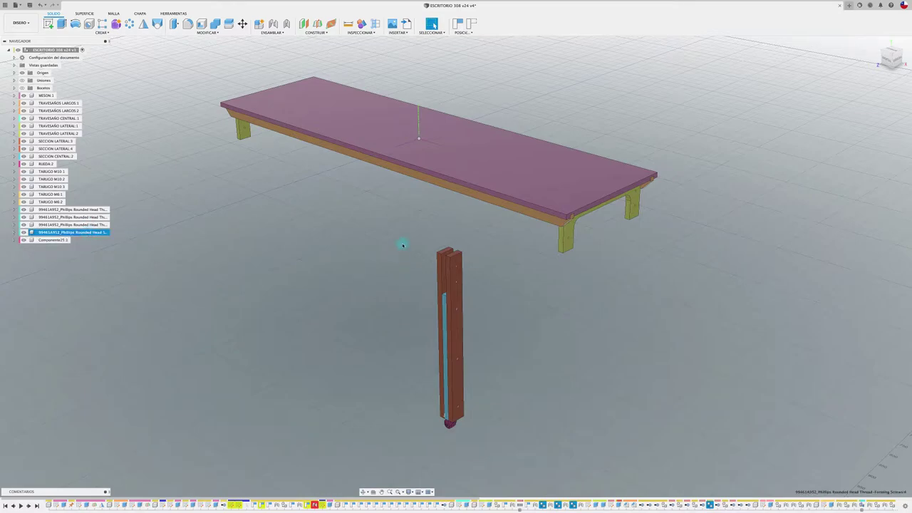
{"action": "left_click", "coordinate": [71, 224], "text": "shift"}
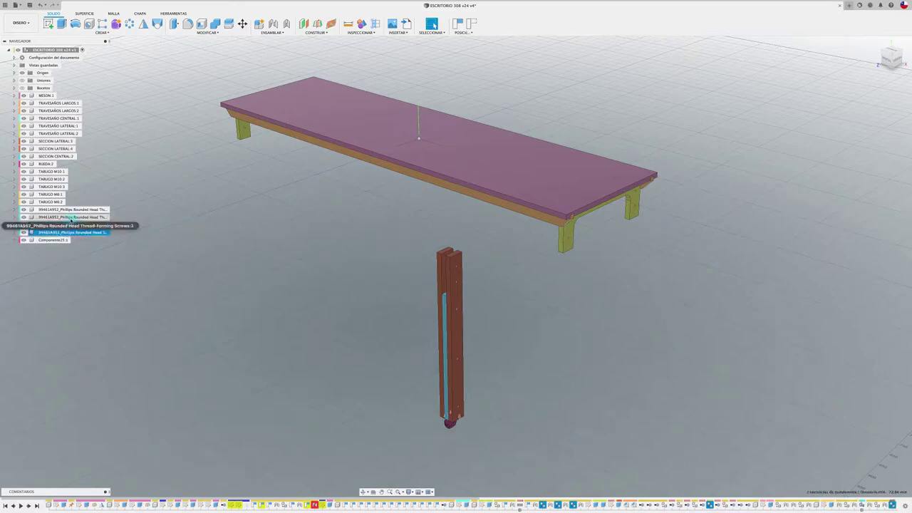
{"action": "left_click", "coordinate": [70, 216], "text": "shift"}
{"action": "left_click", "coordinate": [68, 210], "text": "shift"}
{"action": "left_click", "coordinate": [56, 201], "text": "shift"}
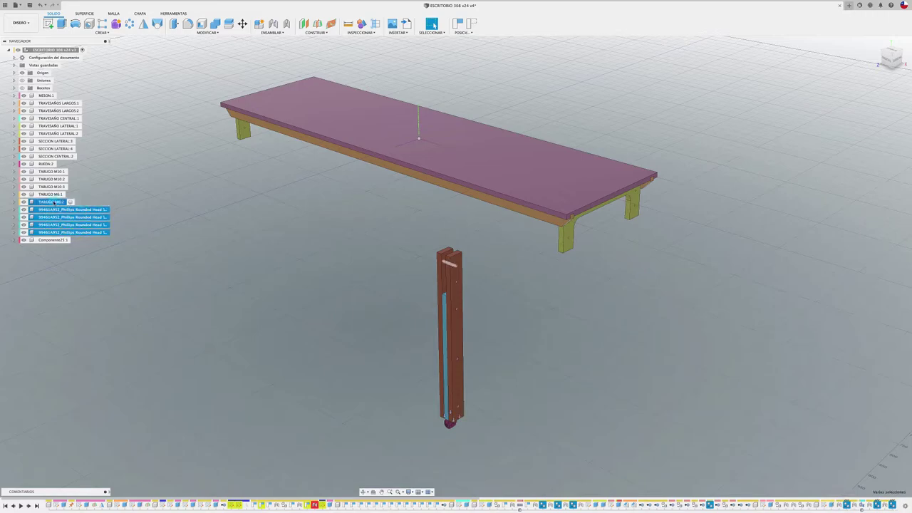
{"action": "left_click", "coordinate": [51, 194], "text": "shift"}
{"action": "left_click", "coordinate": [52, 187], "text": "shift"}
{"action": "left_click", "coordinate": [51, 179], "text": "shift"}
{"action": "left_click", "coordinate": [50, 172], "text": "shift"}
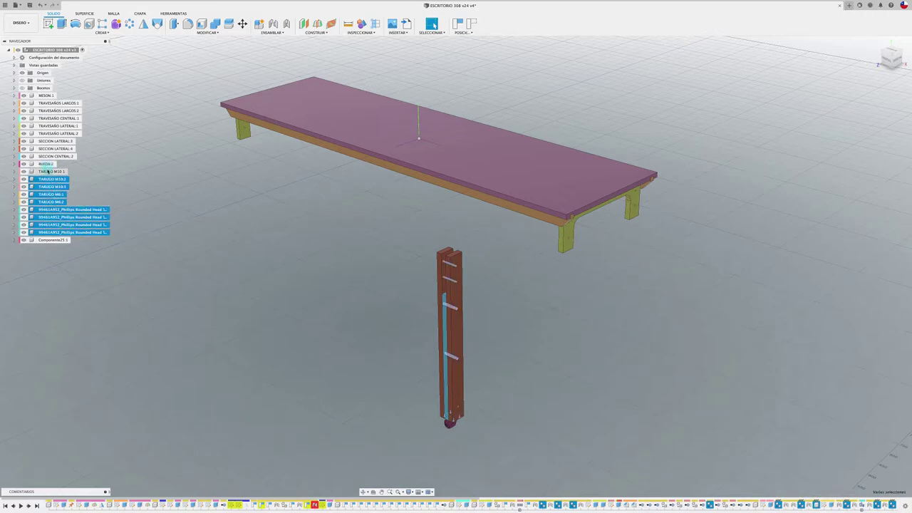
{"action": "left_click", "coordinate": [46, 164], "text": "shift"}
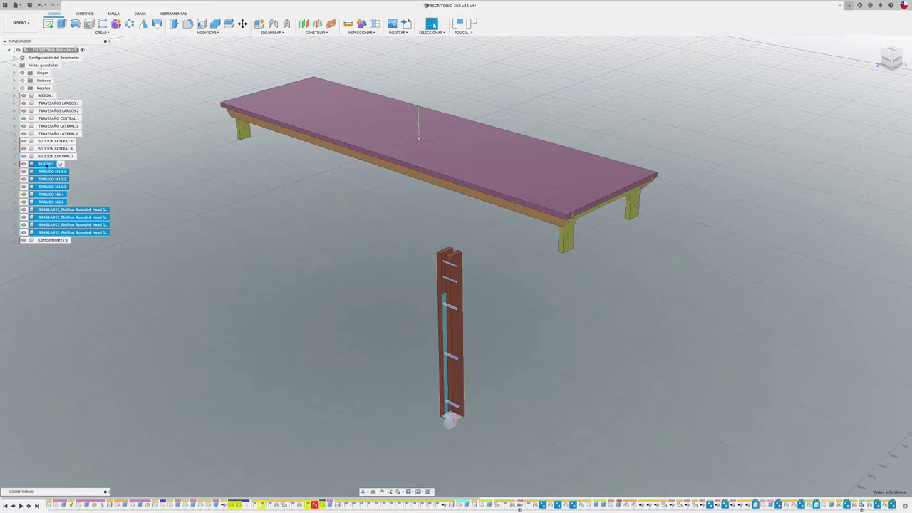
{"action": "left_click", "coordinate": [55, 156], "text": "shift"}
{"action": "left_click", "coordinate": [55, 148], "text": "shift"}
{"action": "left_click", "coordinate": [56, 141], "text": "shift"}
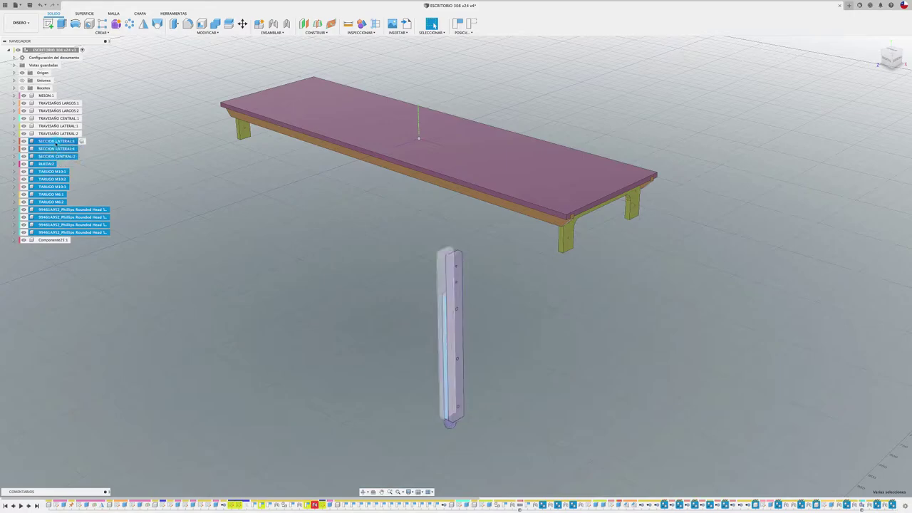
Copy the selected leg parts and make Componente25:1 the active component.
{"action": "right_click", "coordinate": [57, 141]}
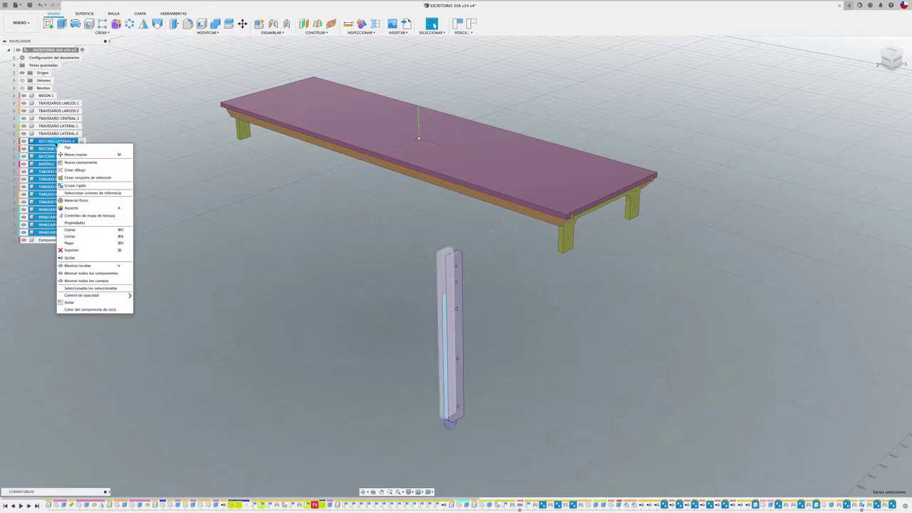
{"action": "left_click", "coordinate": [79, 231]}
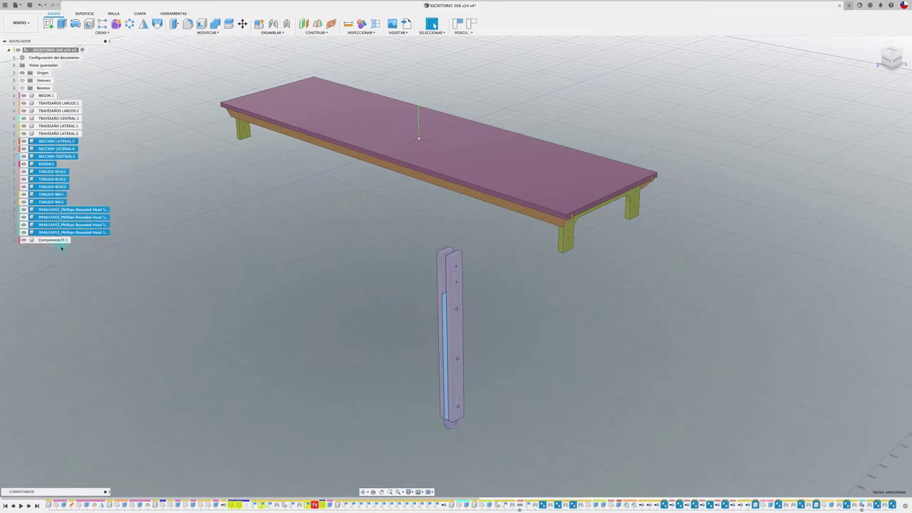
{"action": "left_click", "coordinate": [51, 240]}
{"action": "left_click", "coordinate": [75, 241]}
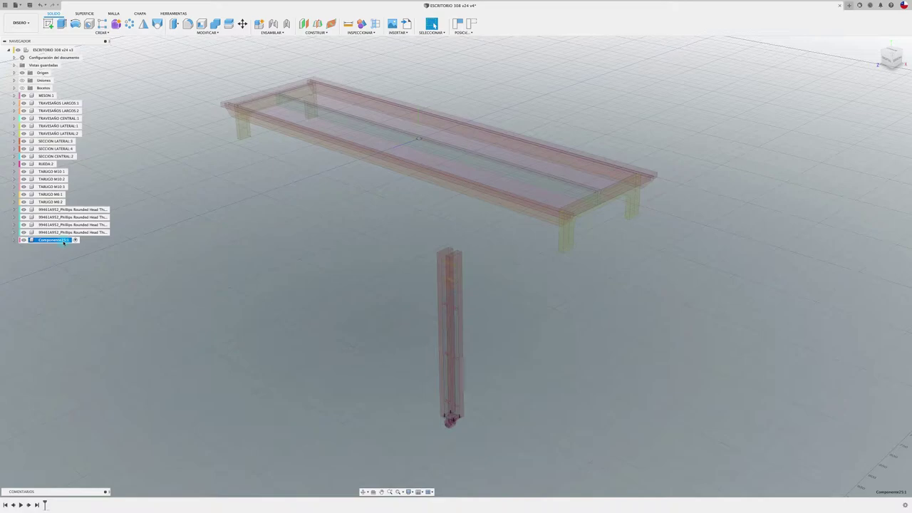
Paste the copied leg into Componente25:1, slide it beside the original, and rename it PATA.
{"action": "right_click", "coordinate": [64, 243]}
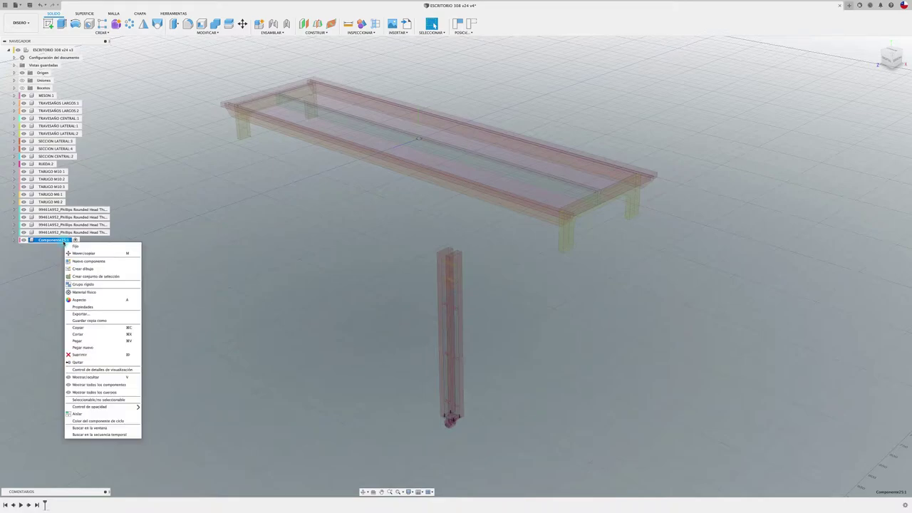
{"action": "left_click", "coordinate": [88, 342]}
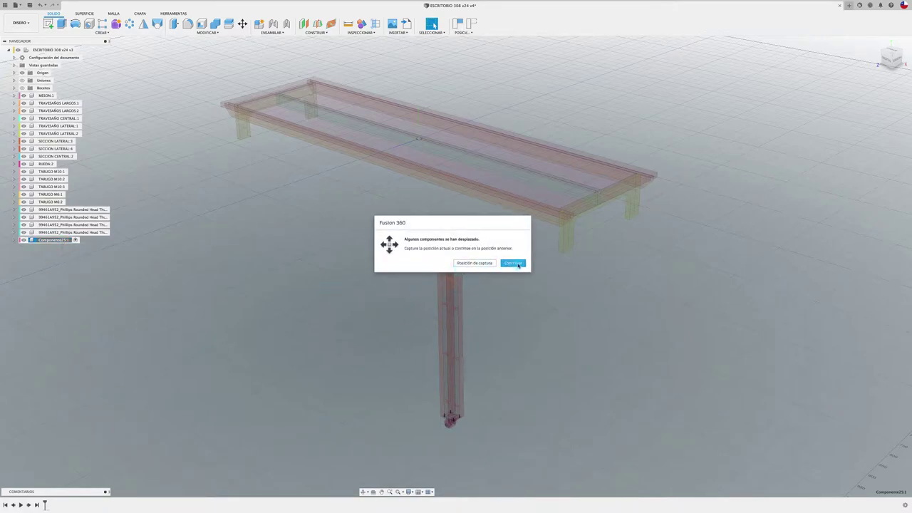
{"action": "left_click", "coordinate": [483, 263]}
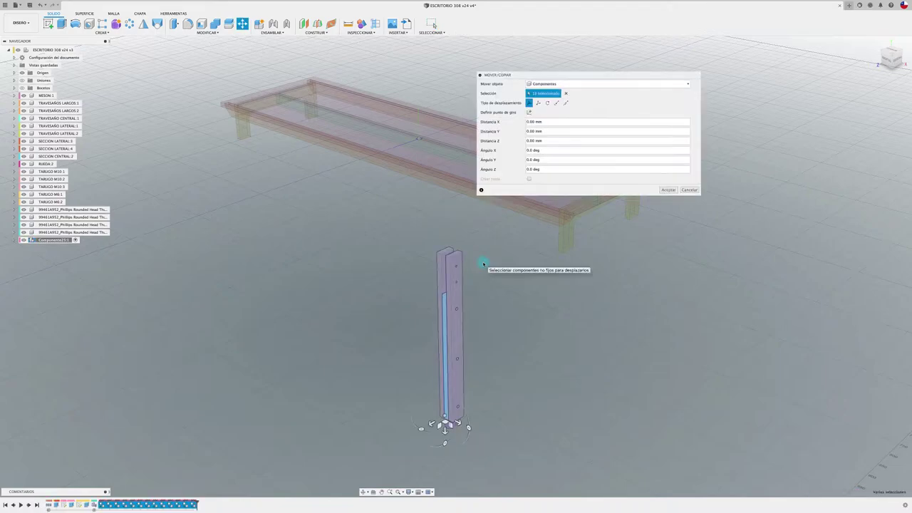
{"action": "mouse_move", "coordinate": [431, 424]}
{"action": "left_mouse_down"}
{"action": "mouse_move", "coordinate": [452, 412]}
{"action": "mouse_move", "coordinate": [360, 467]}
{"action": "left_mouse_up"}
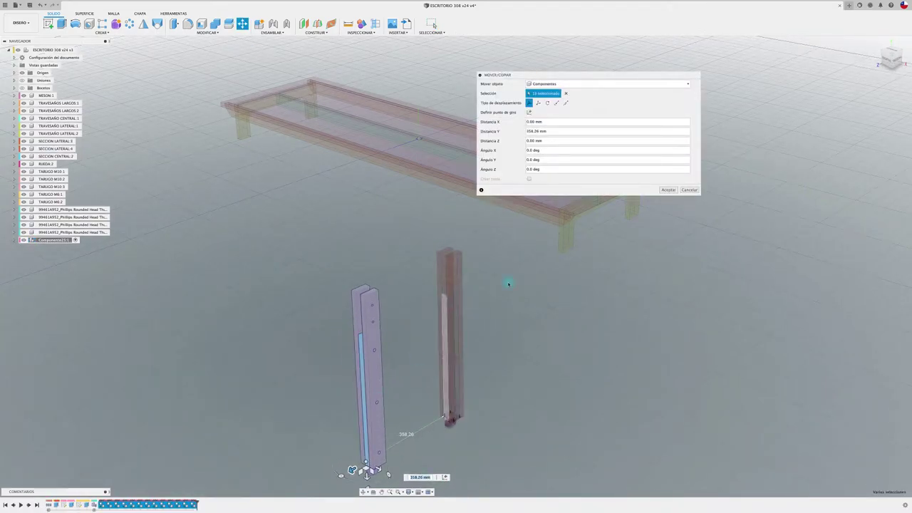
{"action": "left_click", "coordinate": [668, 189]}
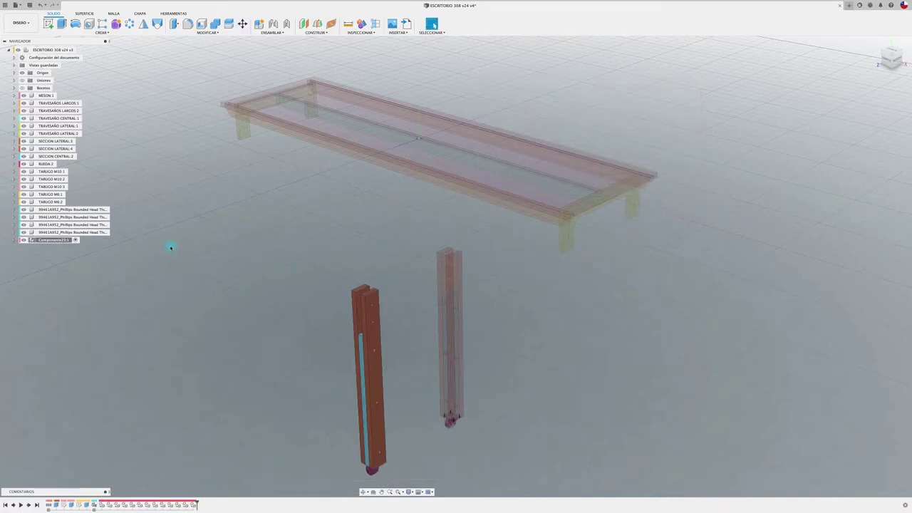
{"action": "left_click", "coordinate": [69, 241]}
{"action": "type", "text": "PATA"}
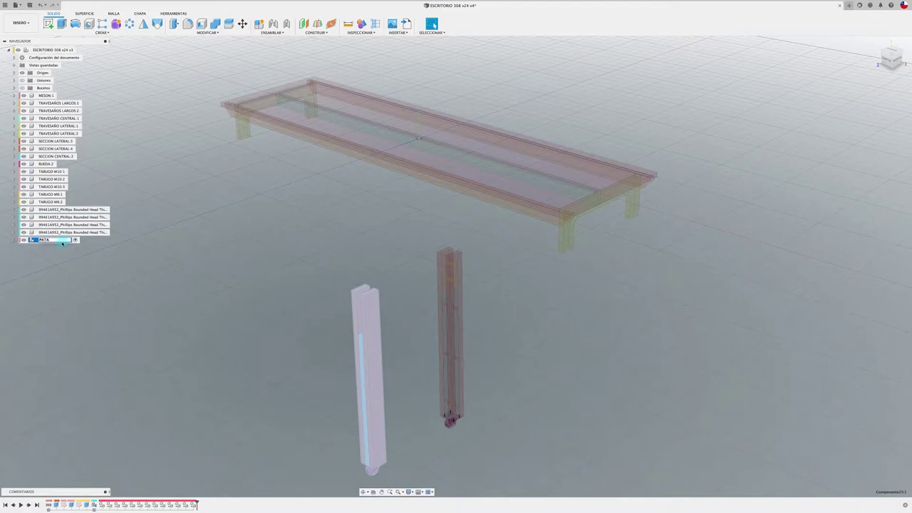
Confirm the name PATA and make the top-level assembly active again.
{"action": "key", "text": "Return"}
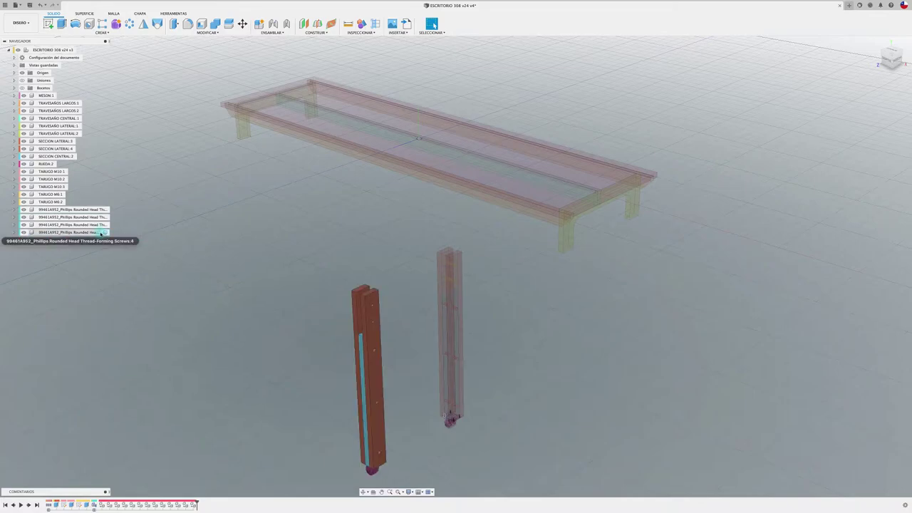
{"action": "left_click", "coordinate": [102, 233]}
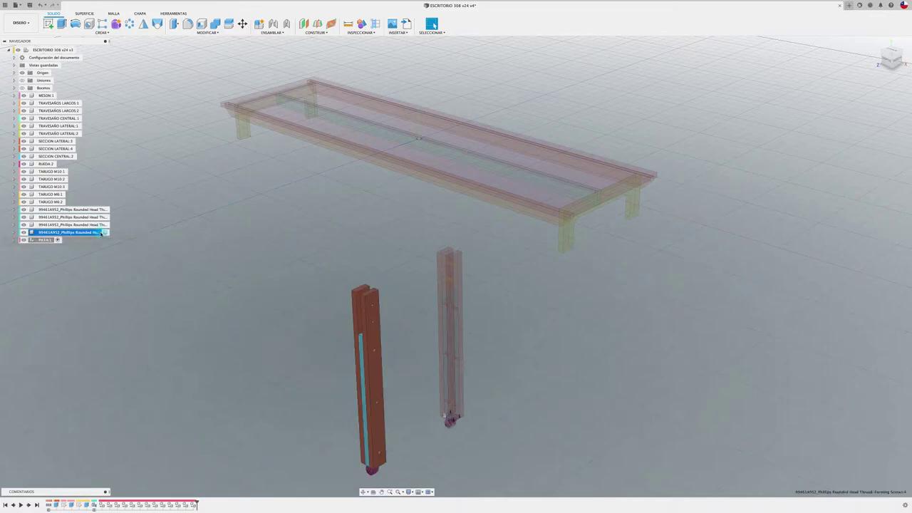
{"action": "left_click", "coordinate": [80, 50]}
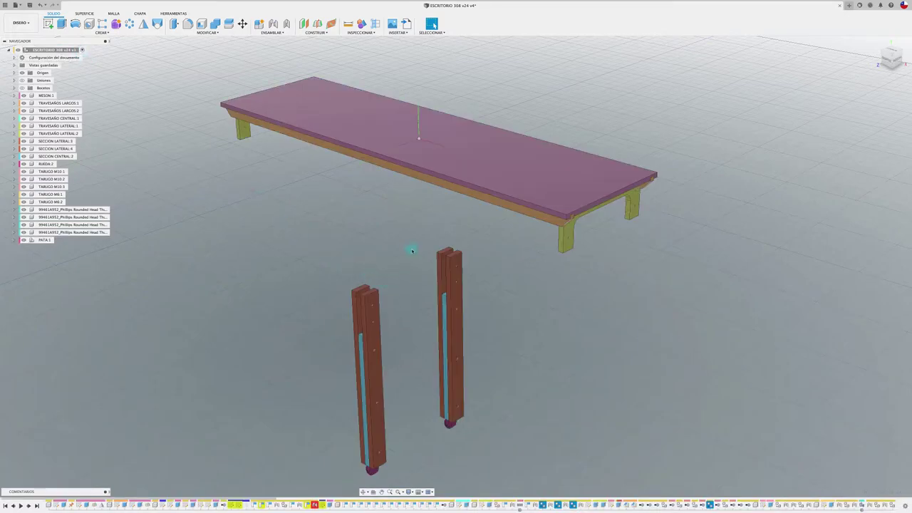
Cut SECCION LATERAL:3 through the last Phillips screw out of the top-level assembly.
{"action": "left_click", "coordinate": [439, 278]}
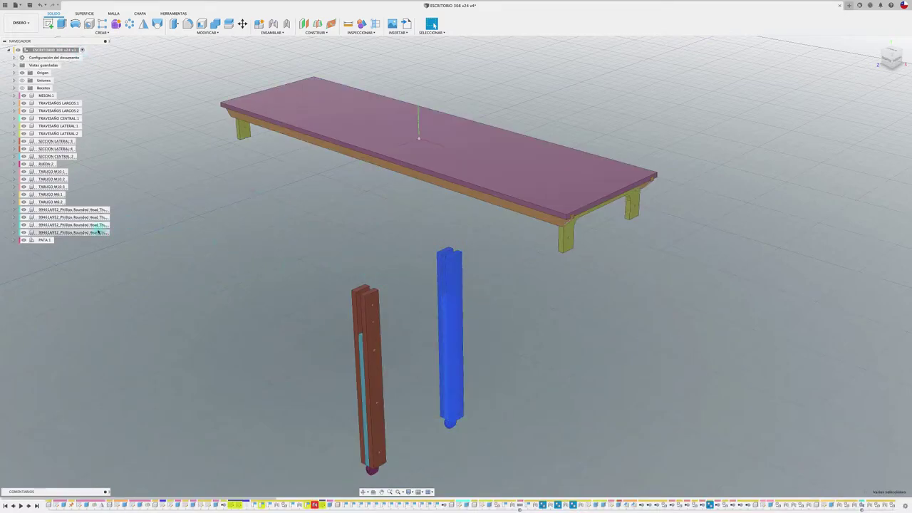
{"action": "left_click", "coordinate": [77, 141]}
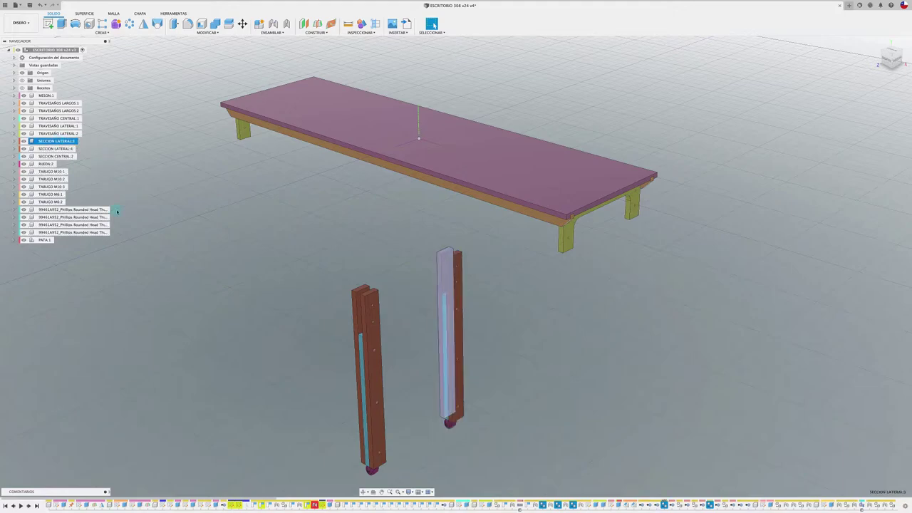
{"action": "left_click", "coordinate": [82, 234], "text": "shift"}
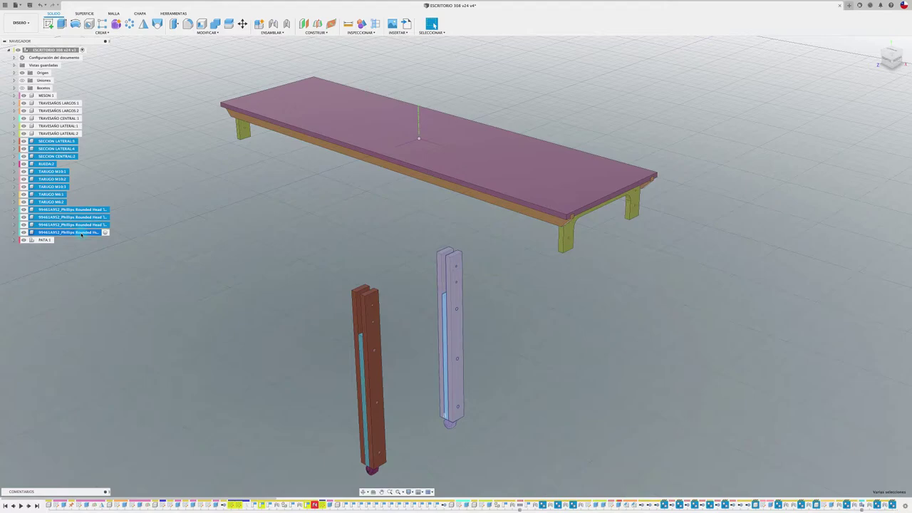
{"action": "right_click", "coordinate": [79, 235]}
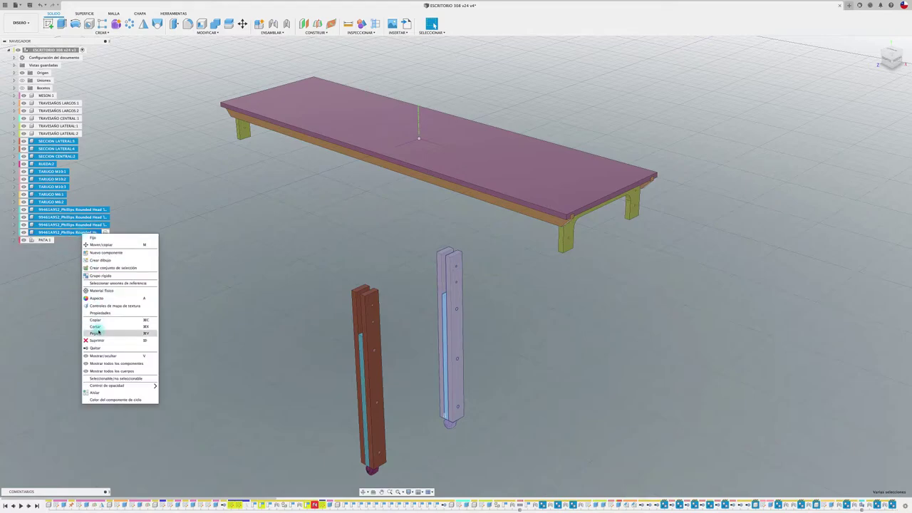
{"action": "left_click", "coordinate": [151, 328]}
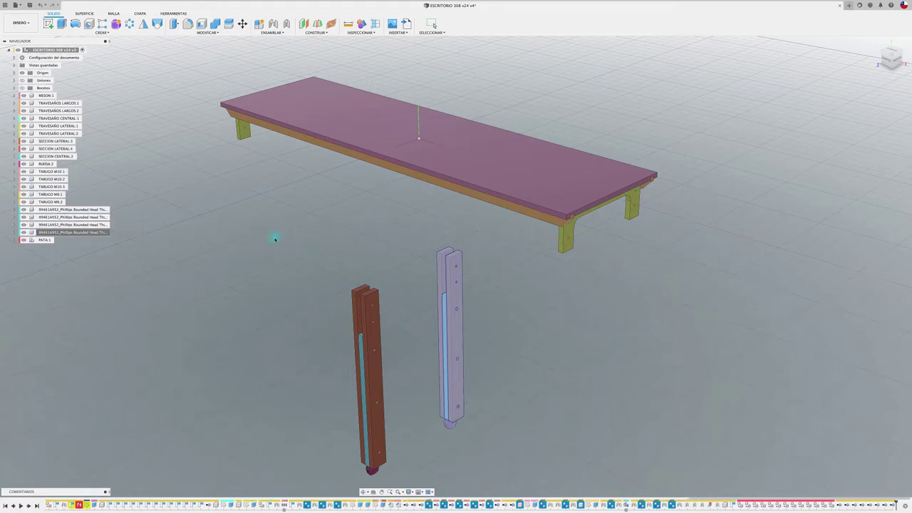
Undo the accidental leg move and window-select every part of the PATA:1 leg for assembly.
{"action": "middle_click_drag", "start_coordinate": [275, 261], "coordinate": [246, 201]}
{"action": "scroll", "coordinate": [247, 201], "scroll_direction": "down", "scroll_amount": 2}
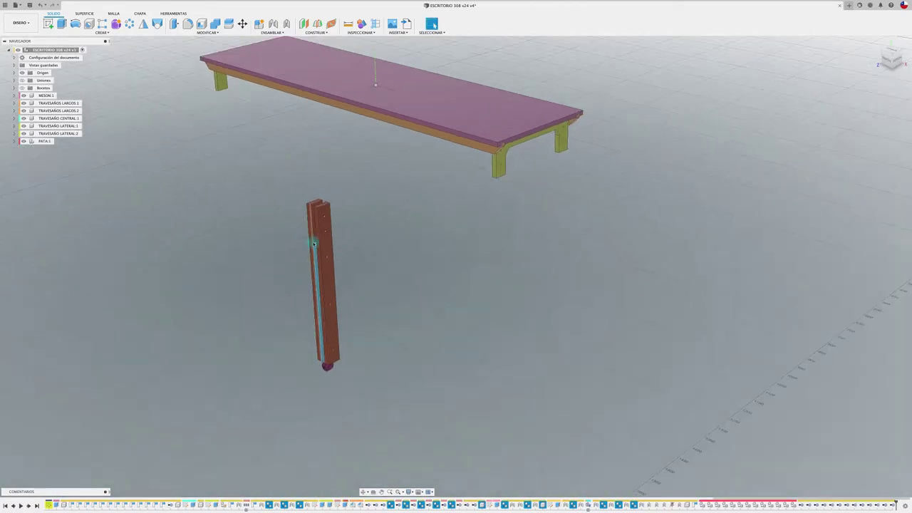
{"action": "left_click", "coordinate": [459, 273]}
{"action": "left_click", "coordinate": [401, 277]}
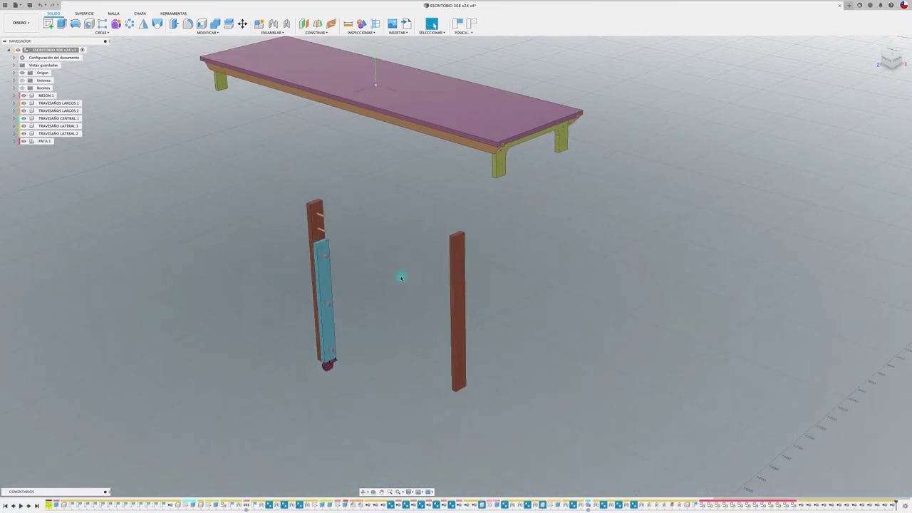
{"action": "key", "text": "ctrl+z"}
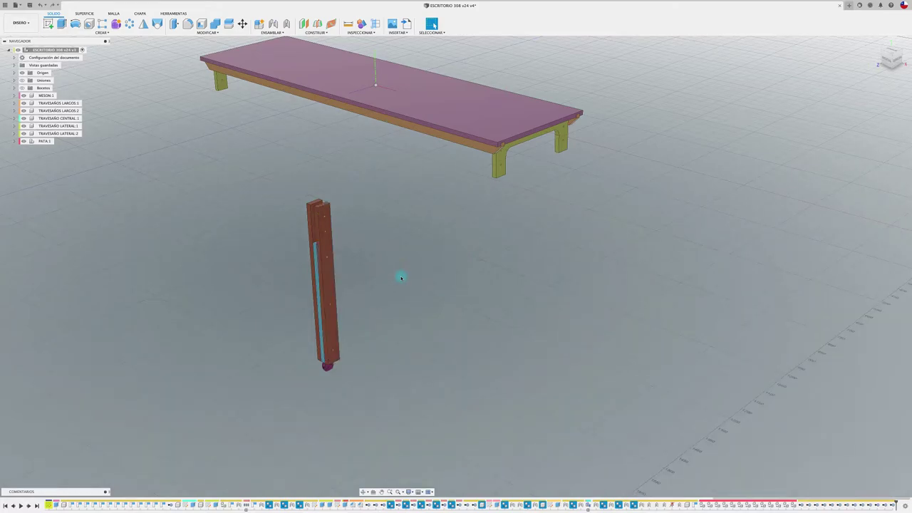
{"action": "scroll", "coordinate": [401, 277], "scroll_direction": "up", "scroll_amount": 2}
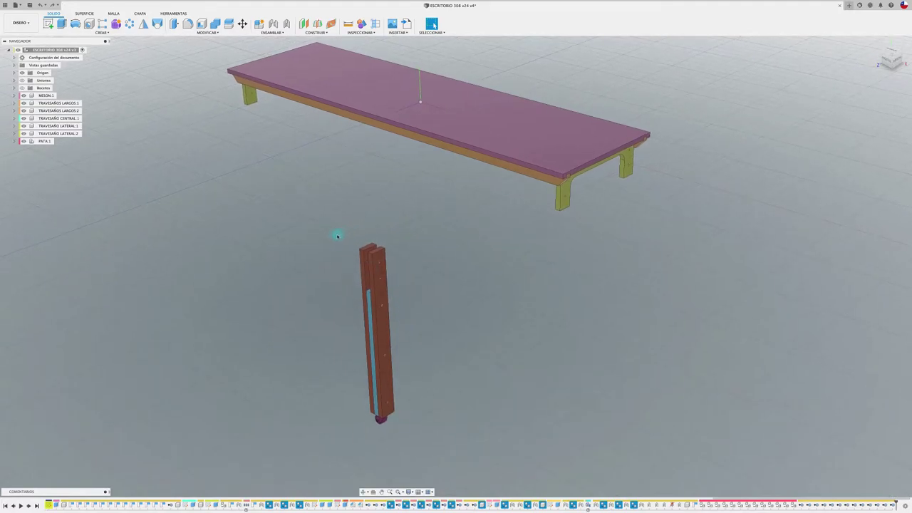
{"action": "left_click_drag", "start_coordinate": [338, 236], "coordinate": [453, 473]}
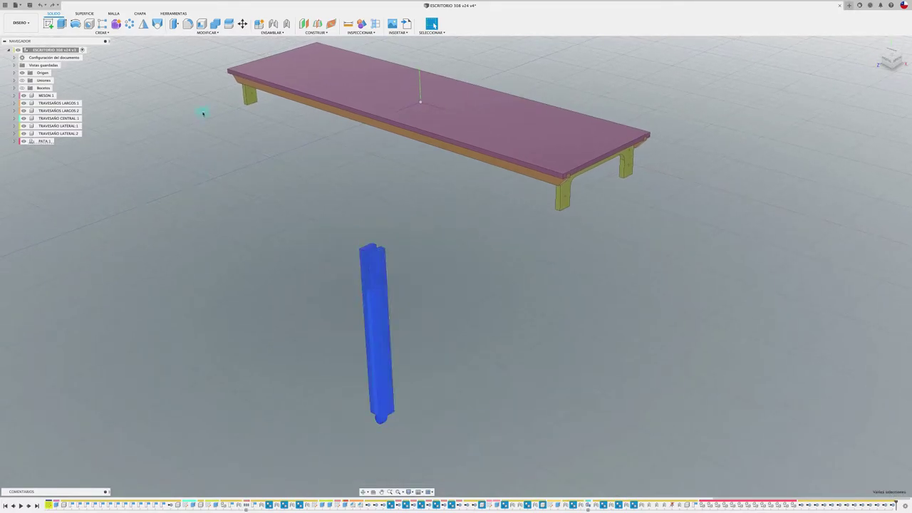
{"action": "left_click", "coordinate": [261, 33]}
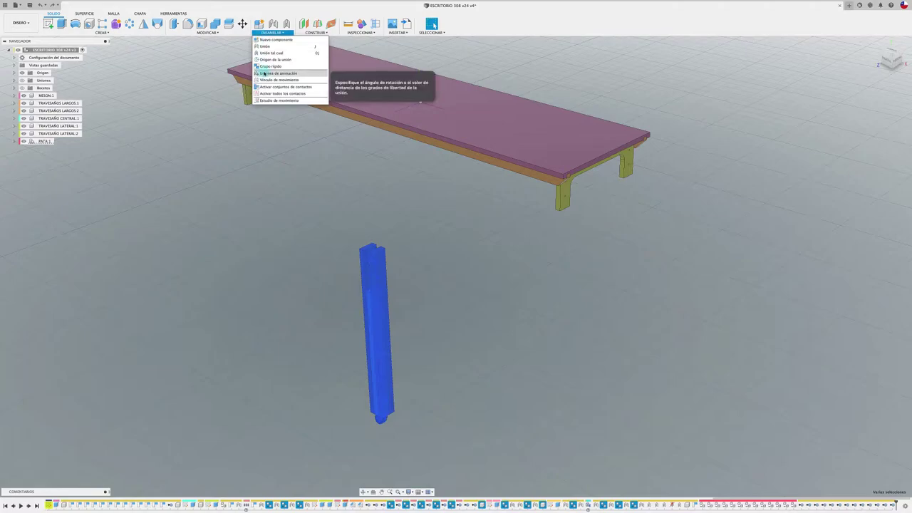
Lock the leg's 13 parts into a rigid group and drag the leg toward the tabletop.
{"action": "left_click", "coordinate": [269, 66]}
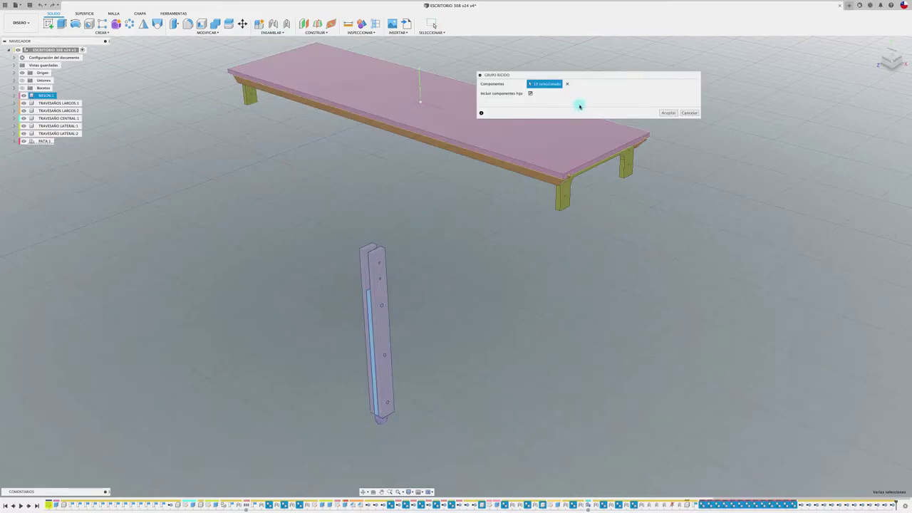
{"action": "left_click", "coordinate": [667, 113]}
{"action": "left_click_drag", "start_coordinate": [385, 332], "coordinate": [489, 296]}
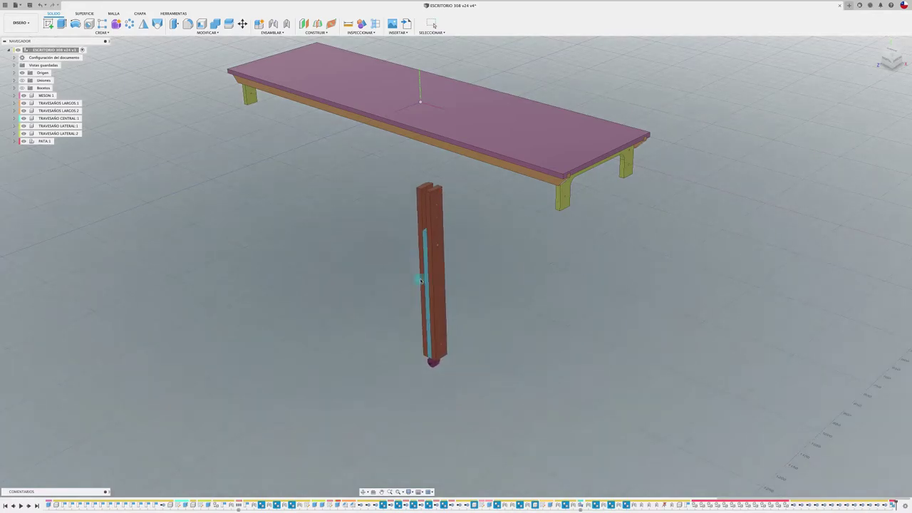
Joint the leg's SECCION LATERAL:5 to the TRAVESAÑO LATERAL crossbar at the frame corner.
{"action": "left_click", "coordinate": [46, 142]}
{"action": "left_click", "coordinate": [277, 234]}
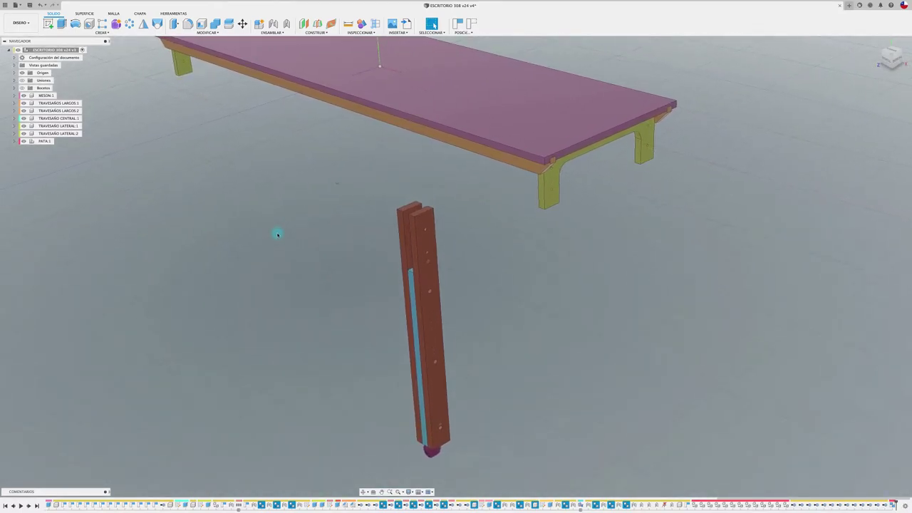
{"action": "scroll", "coordinate": [277, 234], "scroll_direction": "up", "scroll_amount": 5}
{"action": "middle_click_drag", "start_coordinate": [277, 235], "coordinate": [561, 247], "text": "shift"}
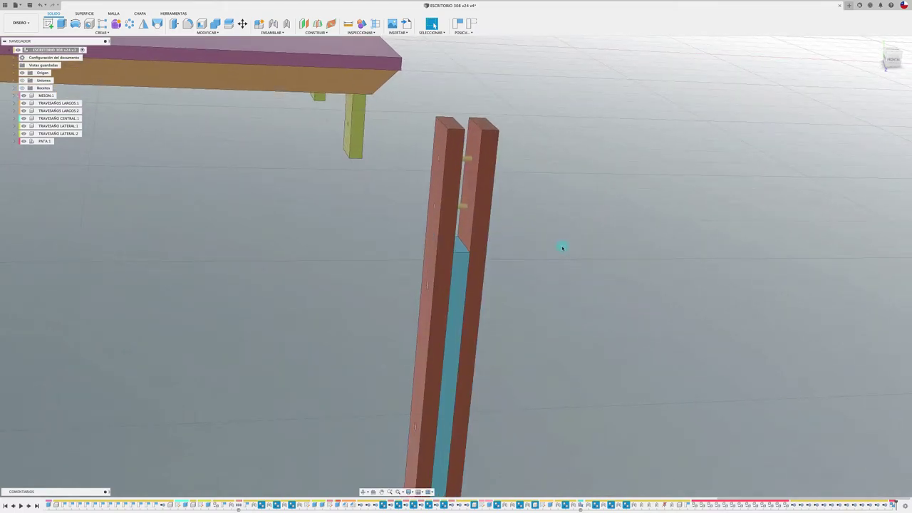
{"action": "key", "text": "j"}
{"action": "left_click_drag", "start_coordinate": [492, 164], "coordinate": [582, 164]}
{"action": "scroll", "coordinate": [522, 201], "scroll_direction": "up", "scroll_amount": 2}
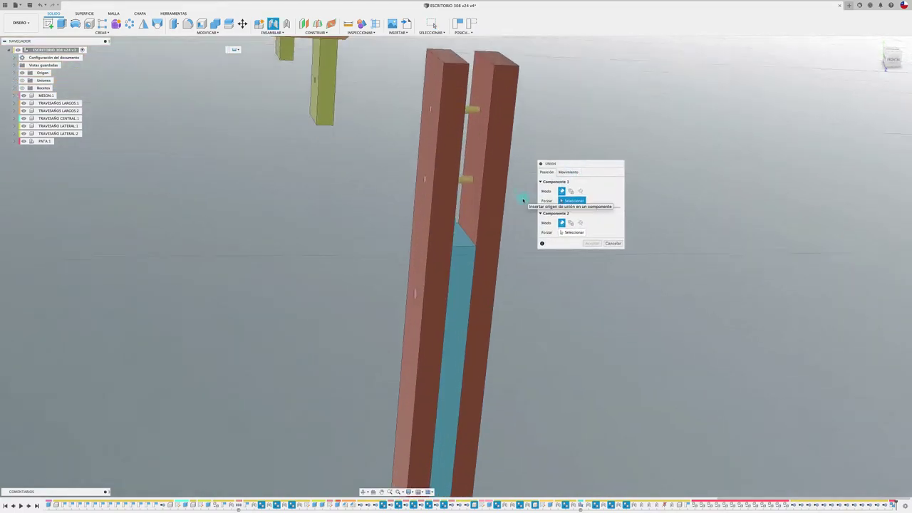
{"action": "left_click", "coordinate": [481, 185]}
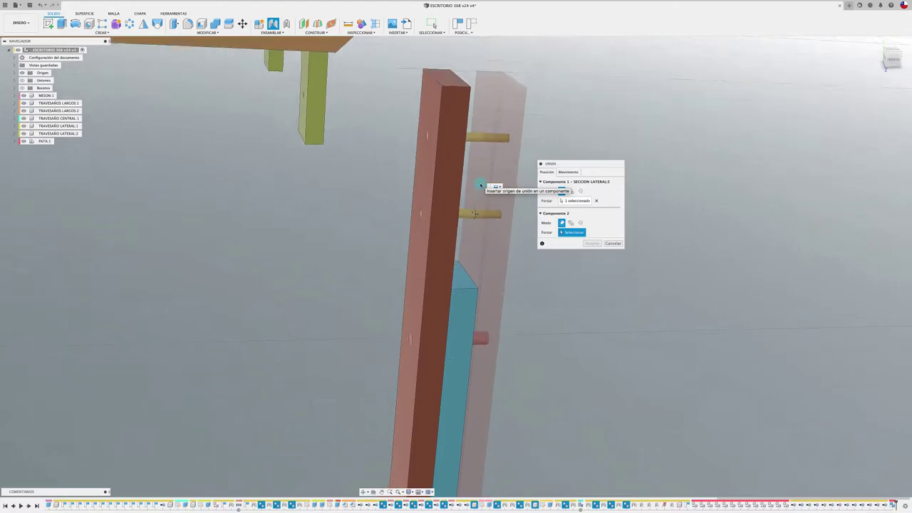
{"action": "middle_click_drag", "start_coordinate": [481, 185], "coordinate": [440, 173], "text": "shift"}
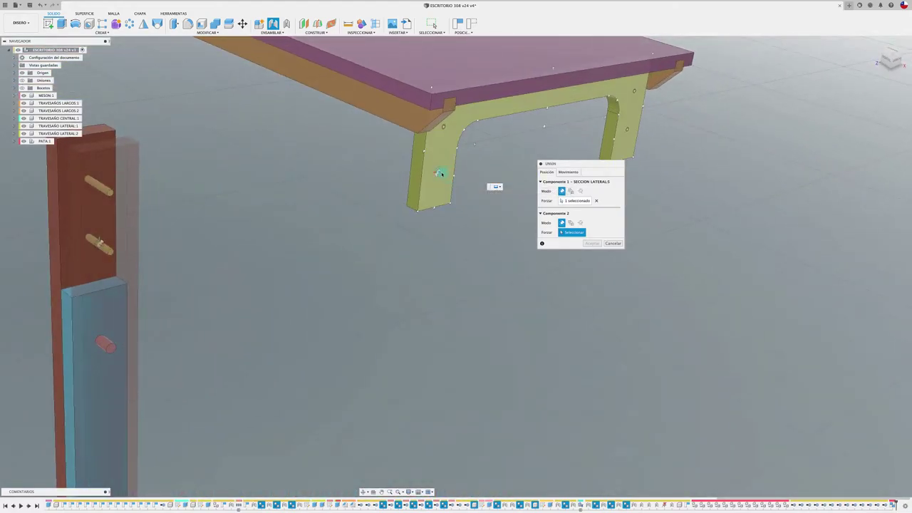
{"action": "left_click", "coordinate": [440, 173]}
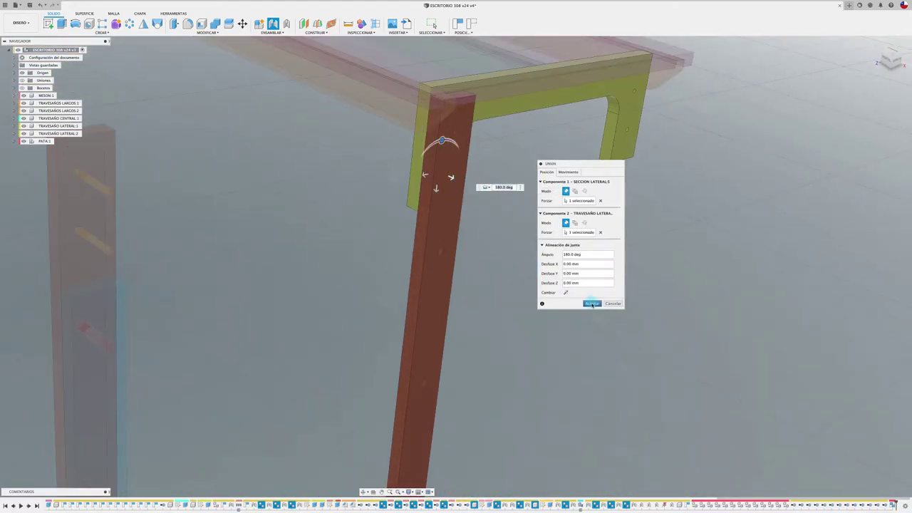
{"action": "left_click", "coordinate": [592, 304]}
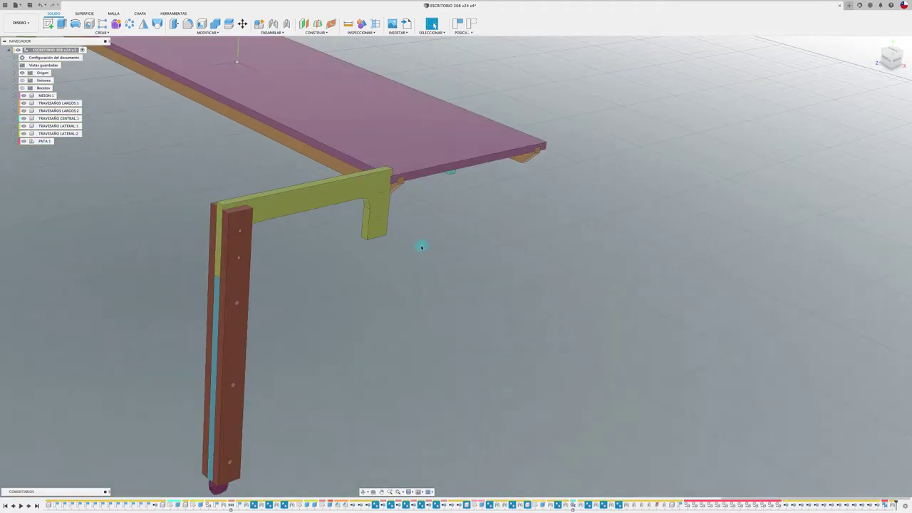
Undo the leg joint and rigidly fix TRAVESAÑO LATERAL:1 to TRAVESAÑO CENTRAL:1 with an as-built joint.
{"action": "key", "text": "ctrl+z"}
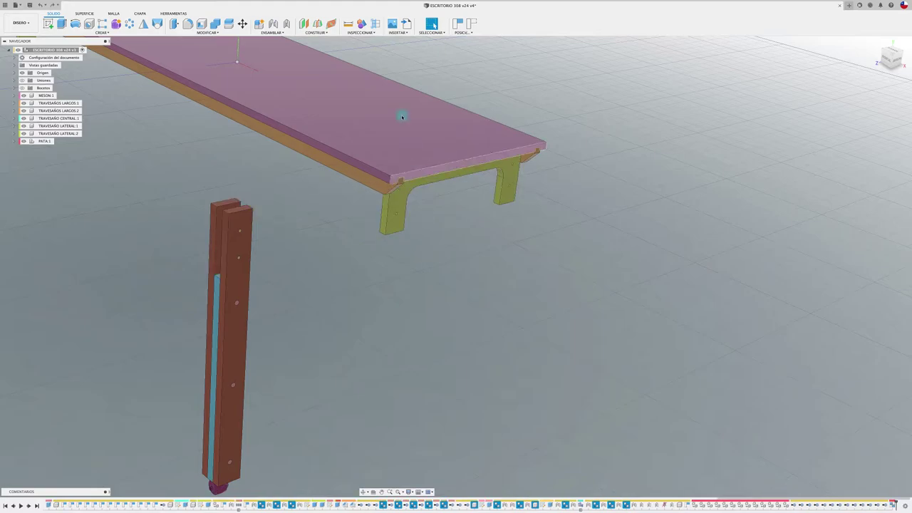
{"action": "left_click", "coordinate": [271, 33]}
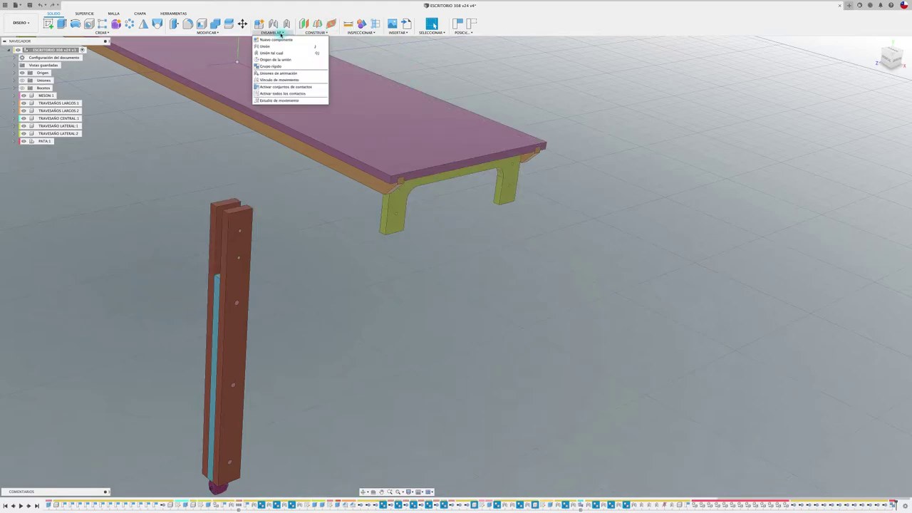
{"action": "left_click", "coordinate": [271, 53]}
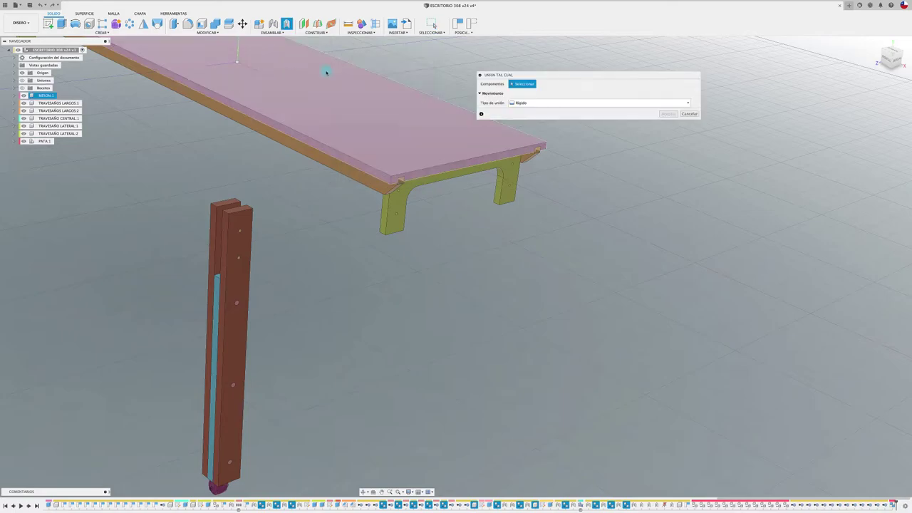
{"action": "left_click", "coordinate": [439, 183]}
{"action": "middle_click_drag", "start_coordinate": [436, 195], "coordinate": [453, 242], "text": "shift"}
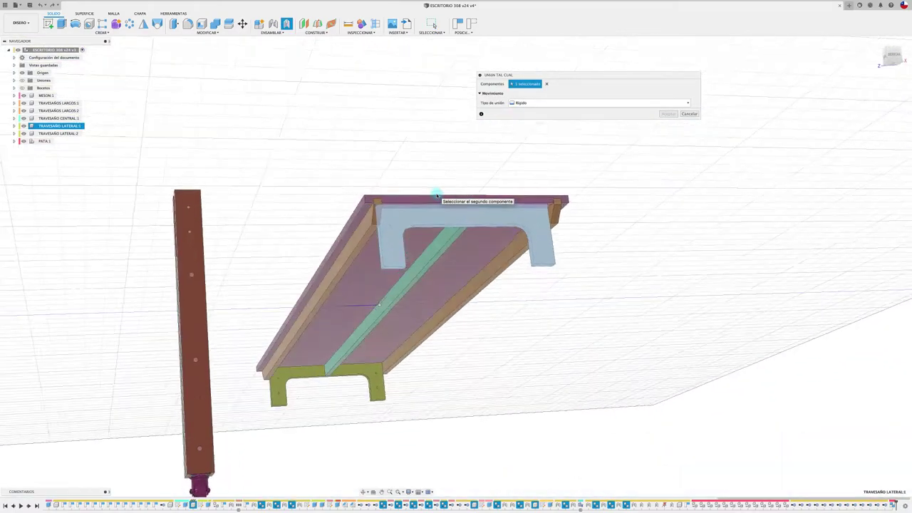
{"action": "left_click", "coordinate": [453, 242]}
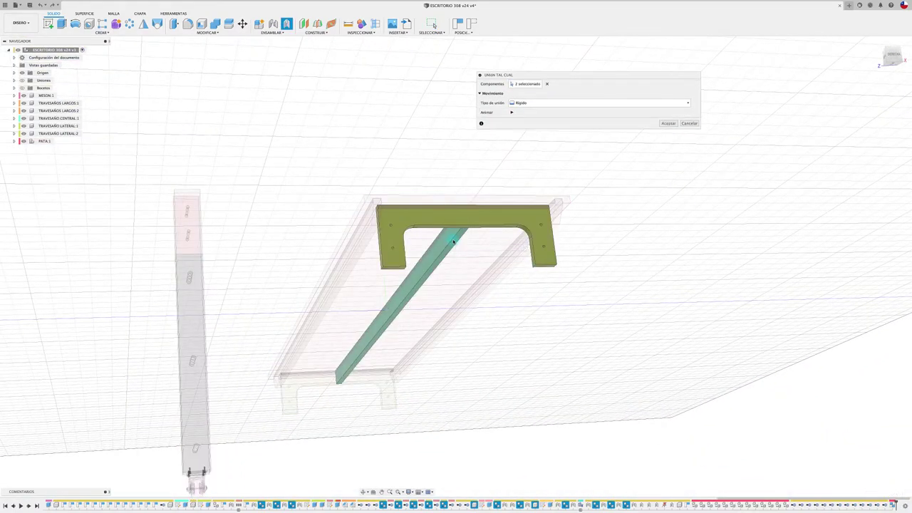
{"action": "left_click", "coordinate": [671, 124]}
{"action": "middle_click_drag", "start_coordinate": [574, 134], "coordinate": [377, 190], "text": "shift"}
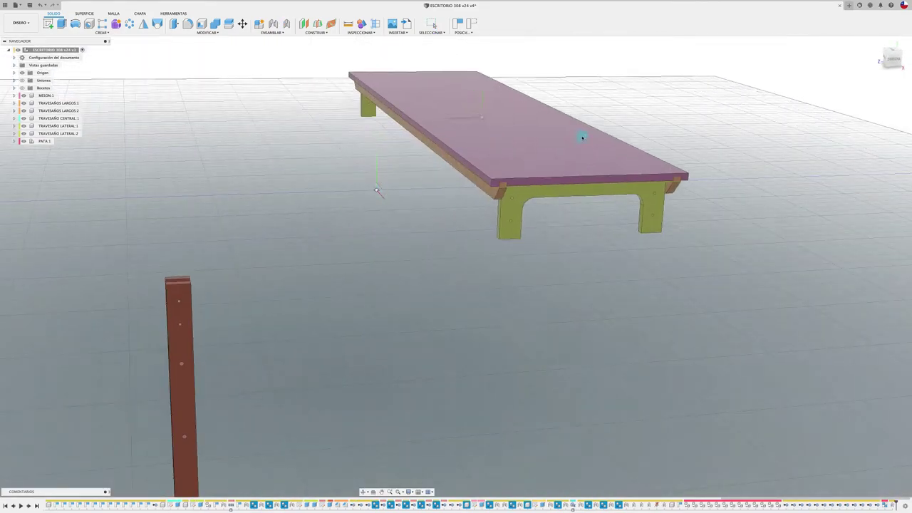
Select the CUBIERTA:1 tabletop component and orbit so the loose PATA:1 leg is visible beside the desk.
{"action": "mouse_move", "coordinate": [582, 136]}
{"action": "middle_mouse_down", "text": "shift"}
{"action": "mouse_move", "coordinate": [425, 195]}
{"action": "mouse_move", "coordinate": [537, 198]}
{"action": "mouse_move", "coordinate": [632, 160]}
{"action": "middle_mouse_up", "text": "shift"}
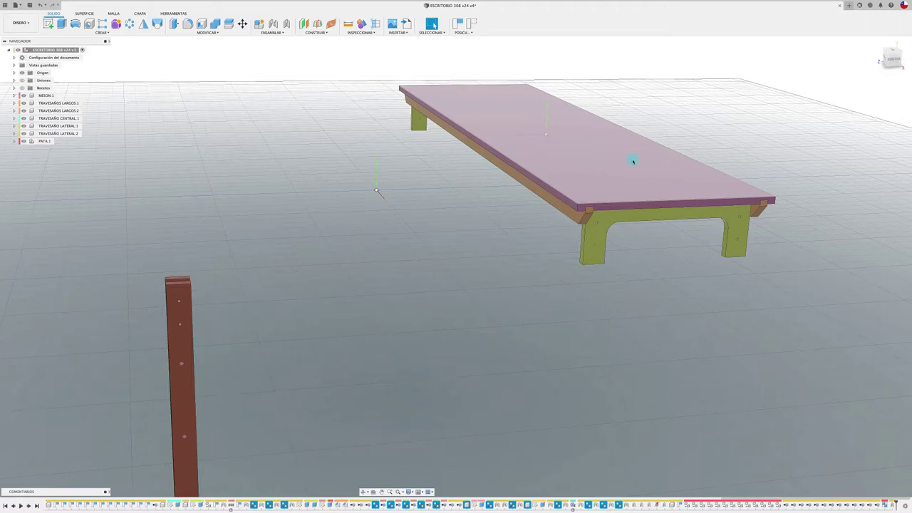
{"action": "left_click_drag", "start_coordinate": [633, 160], "coordinate": [587, 158]}
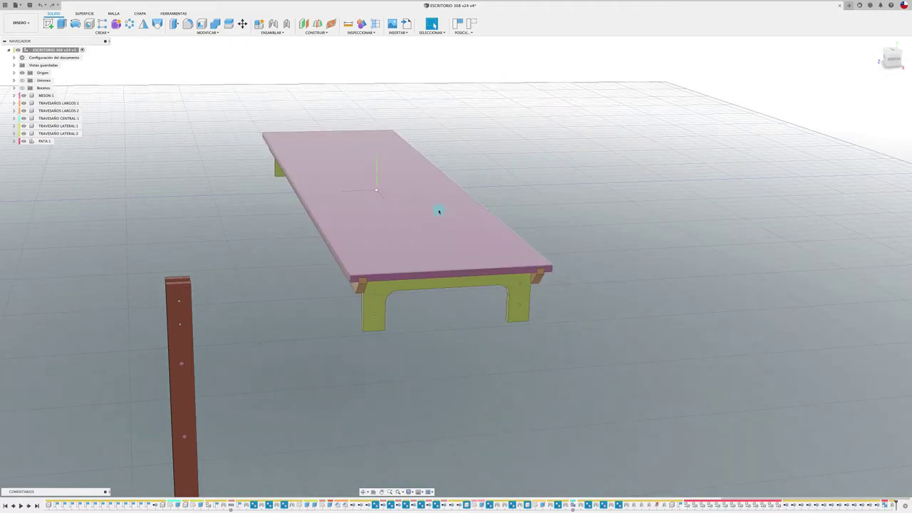
{"action": "left_click", "coordinate": [421, 203]}
{"action": "left_click", "coordinate": [46, 95]}
{"action": "type", "text": "CUBIERTA"}
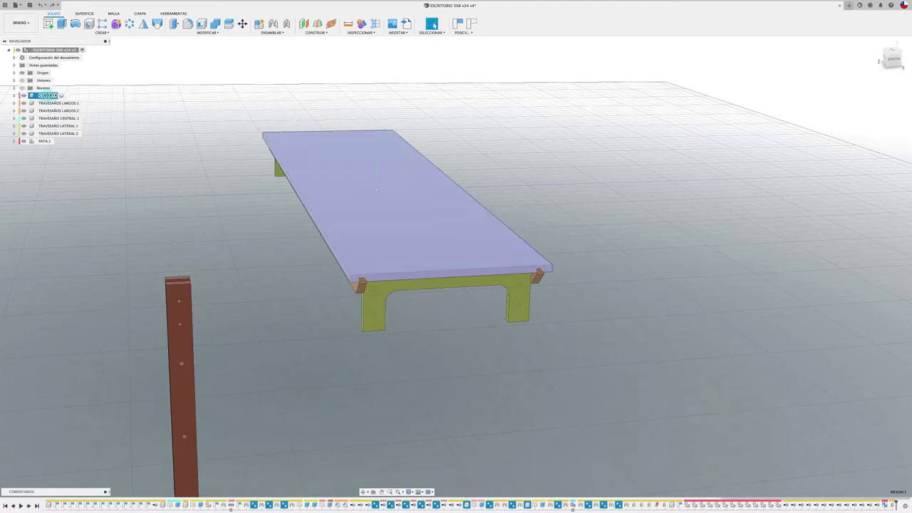
{"action": "right_click", "coordinate": [50, 97]}
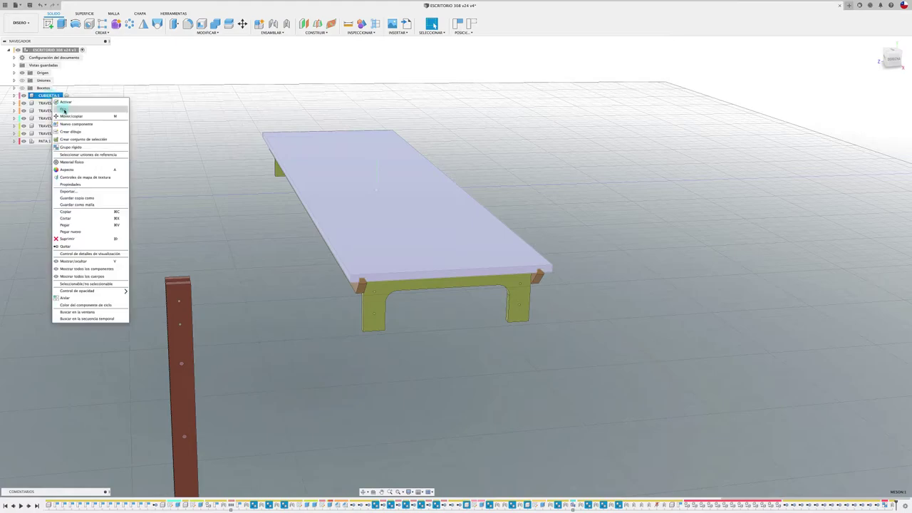
{"action": "left_click", "coordinate": [65, 115]}
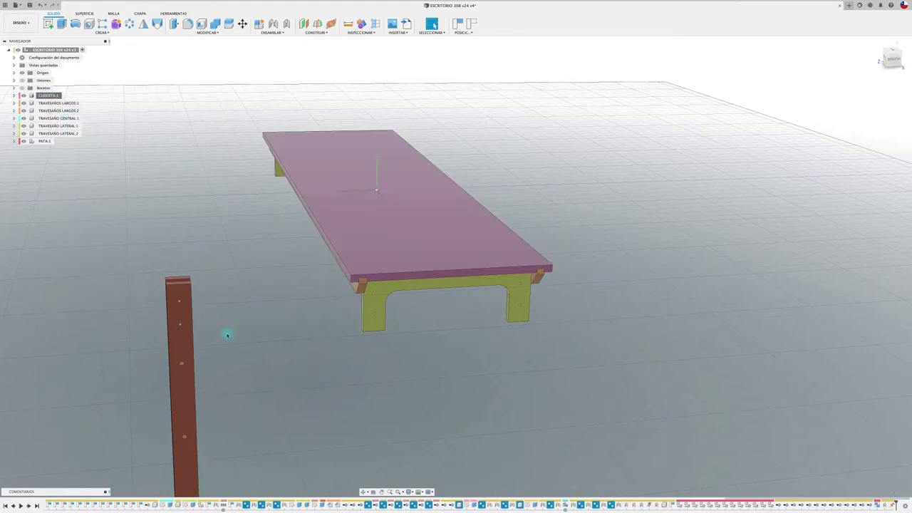
{"action": "mouse_move", "coordinate": [227, 335]}
{"action": "middle_mouse_down", "text": "shift"}
{"action": "mouse_move", "coordinate": [259, 281]}
{"action": "mouse_move", "coordinate": [114, 116]}
{"action": "mouse_move", "coordinate": [495, 210]}
{"action": "middle_mouse_up", "text": "shift"}
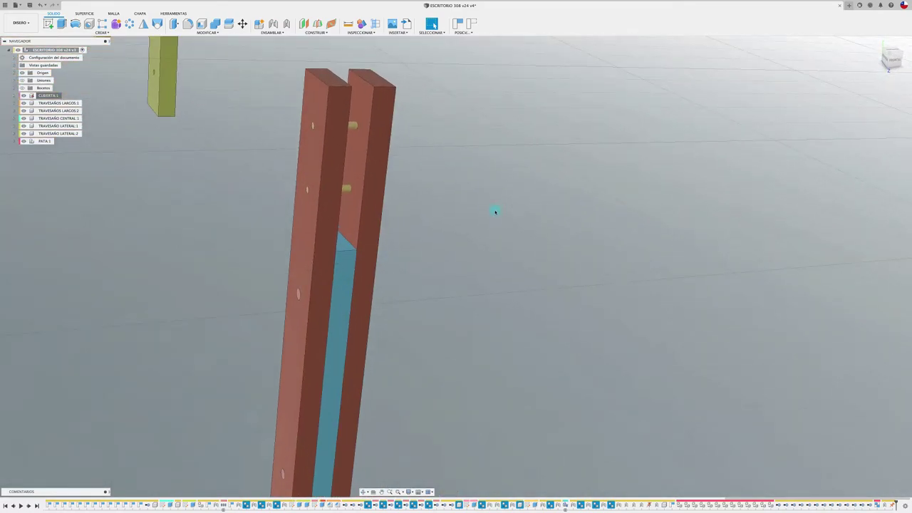
Joint the PATA:1 leg's side section to the lateral crossbar at 180° under the desk corner.
{"action": "key", "text": "j"}
{"action": "left_click", "coordinate": [351, 191]}
{"action": "middle_click_drag", "start_coordinate": [359, 193], "coordinate": [430, 152], "text": "shift"}
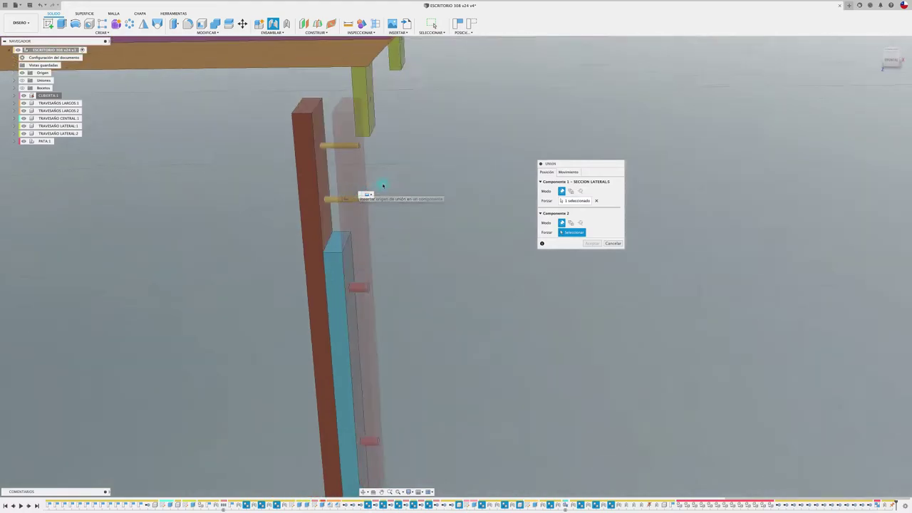
{"action": "left_click", "coordinate": [406, 135]}
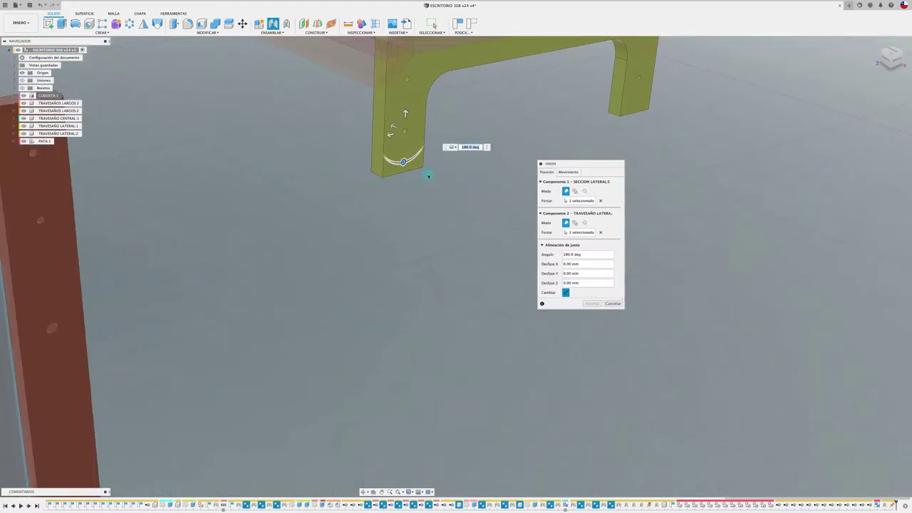
{"action": "left_click", "coordinate": [592, 304]}
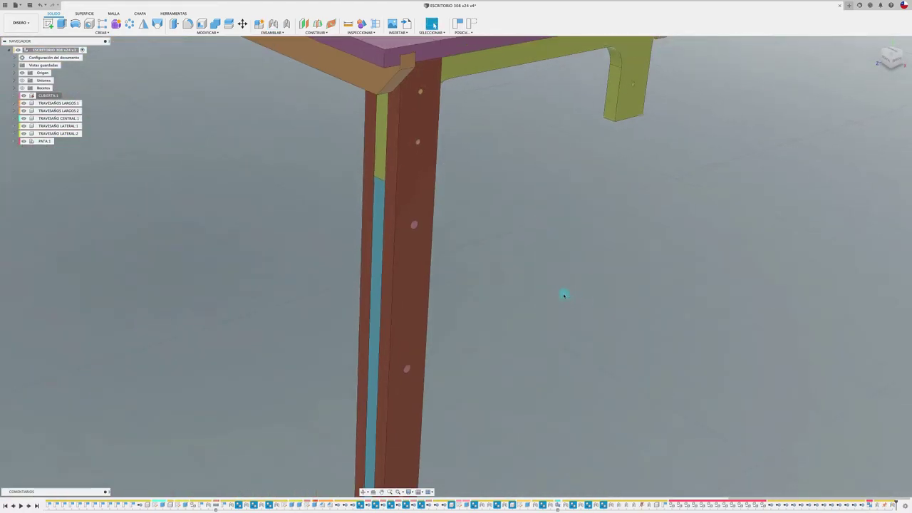
Copy PATA:1 and paste it into the root as PATA:2, offset -614.17 mm along Z.
{"action": "left_click", "coordinate": [43, 141]}
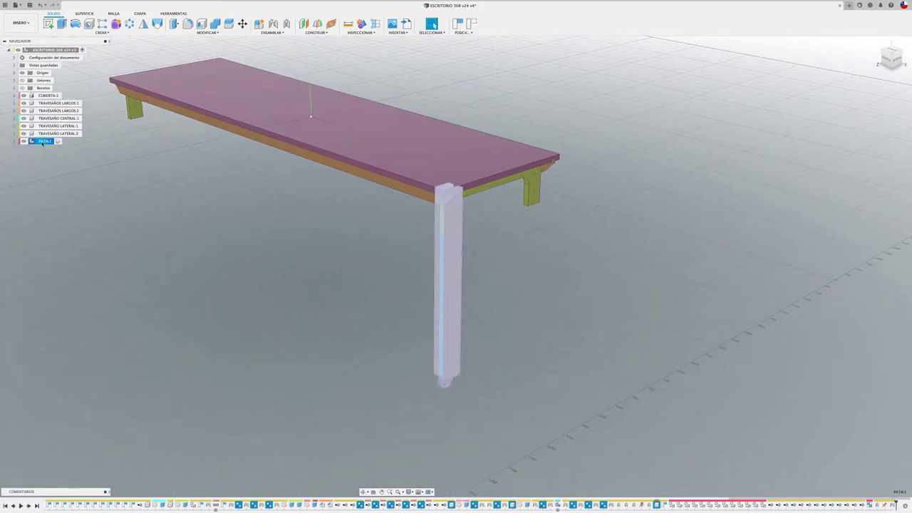
{"action": "right_click", "coordinate": [42, 142]}
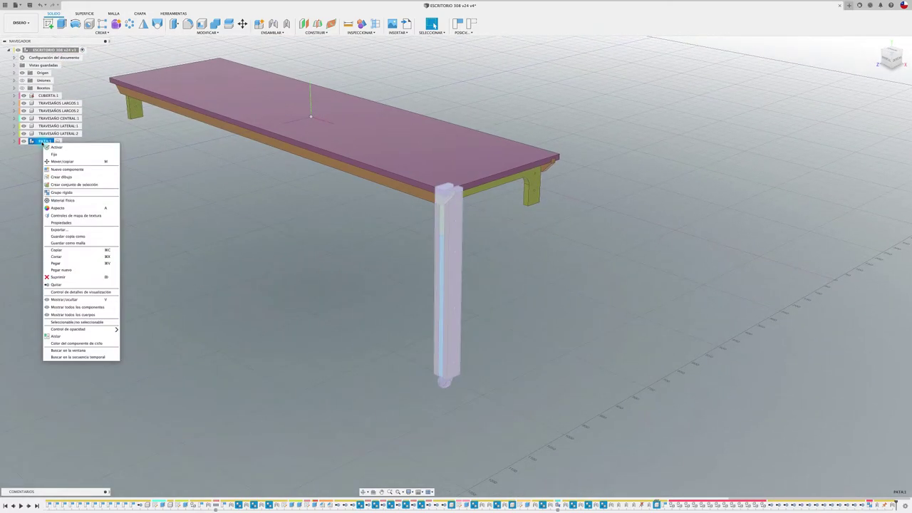
{"action": "left_click", "coordinate": [57, 250]}
{"action": "right_click", "coordinate": [72, 51]}
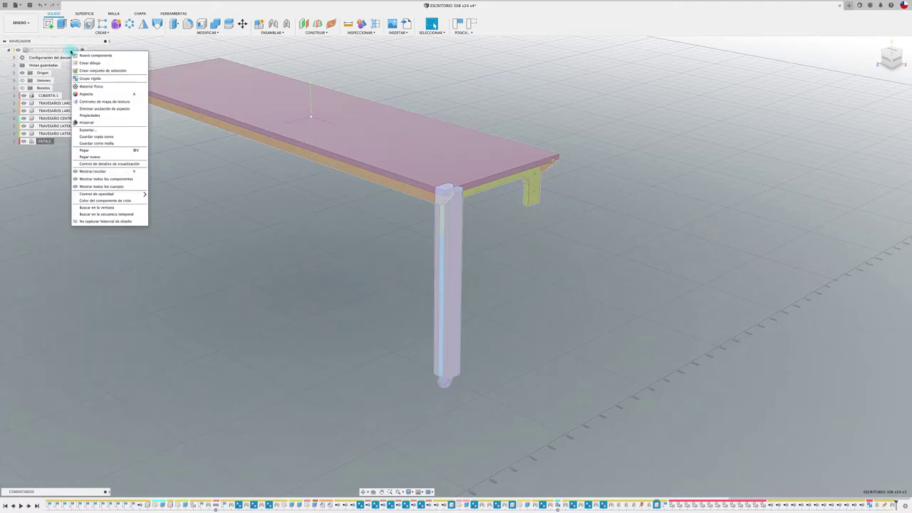
{"action": "left_click", "coordinate": [90, 151]}
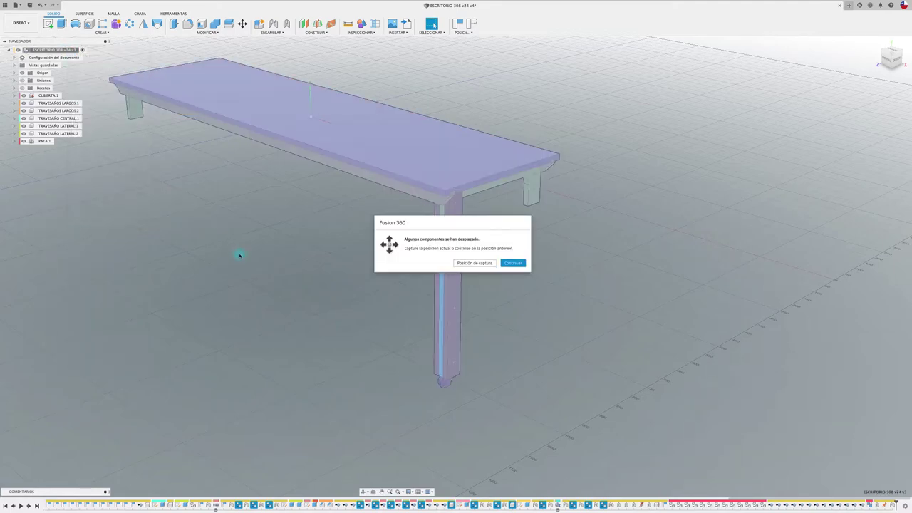
{"action": "left_click", "coordinate": [475, 265]}
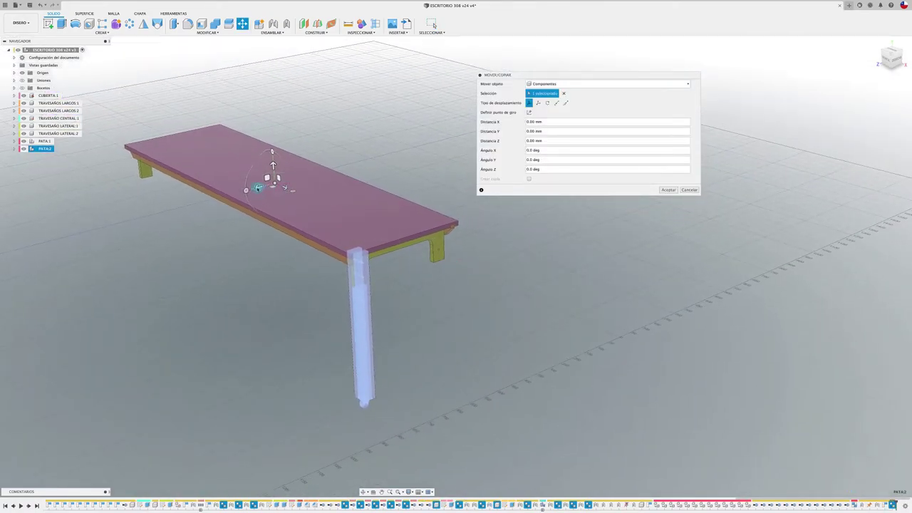
{"action": "left_click_drag", "start_coordinate": [272, 190], "coordinate": [594, 209]}
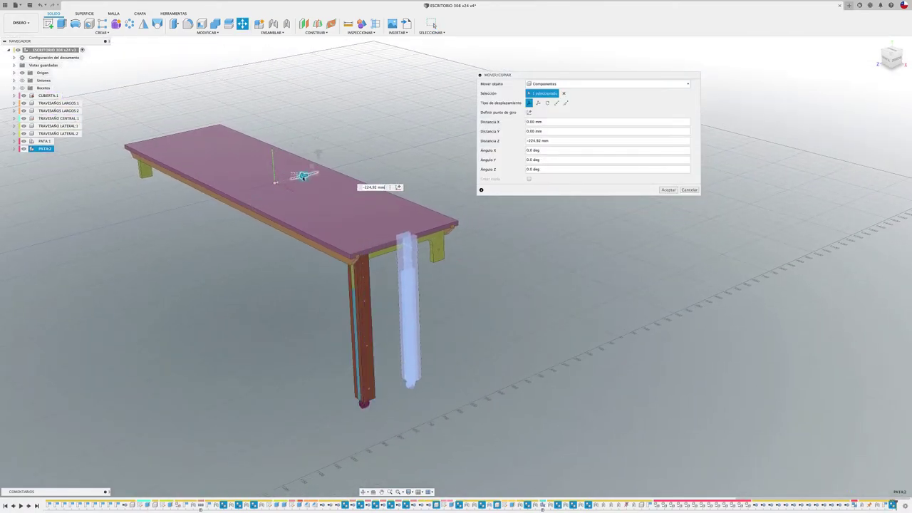
Confirm the pasted PATA:2 leg, then drag it further right, clear of the desk.
{"action": "left_click", "coordinate": [664, 189]}
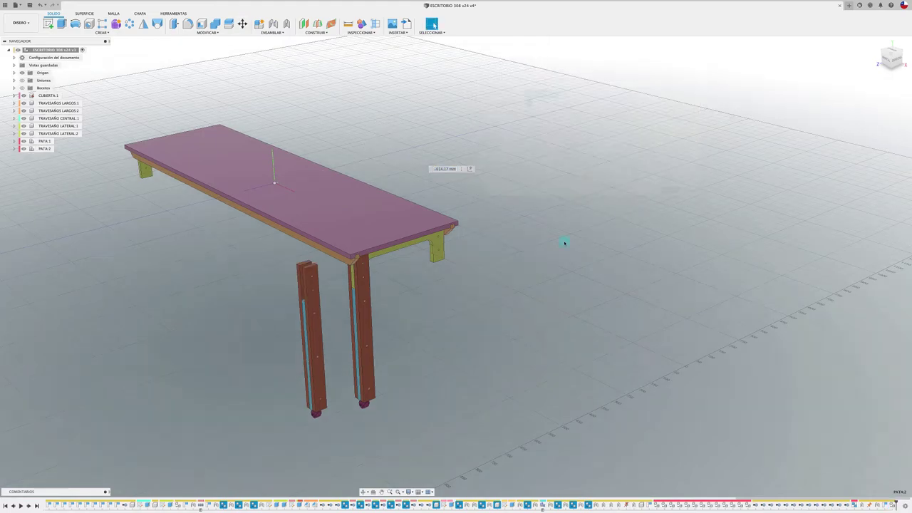
{"action": "mouse_move", "coordinate": [558, 245]}
{"action": "middle_mouse_down", "text": "shift"}
{"action": "mouse_move", "coordinate": [292, 315]}
{"action": "mouse_move", "coordinate": [342, 287]}
{"action": "middle_mouse_up", "text": "shift"}
{"action": "scroll", "coordinate": [307, 316], "scroll_direction": "up", "scroll_amount": 3}
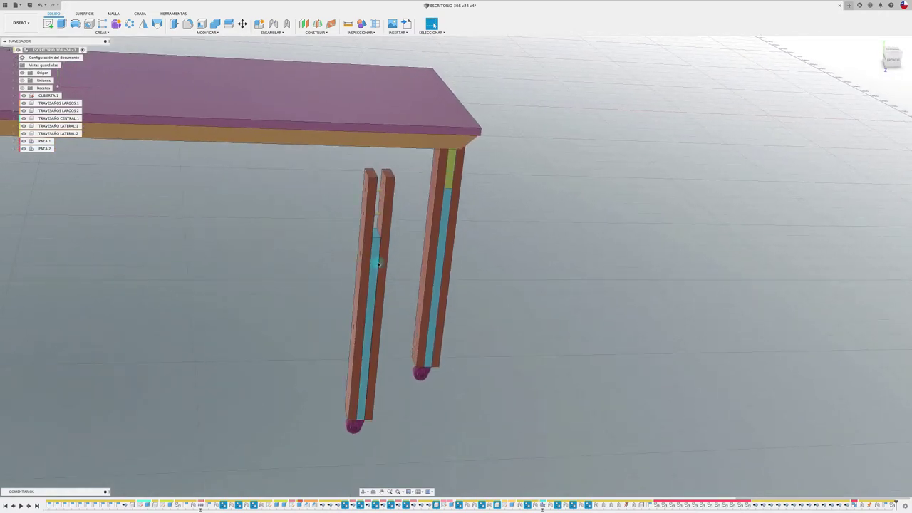
{"action": "left_click_drag", "start_coordinate": [384, 263], "coordinate": [555, 325]}
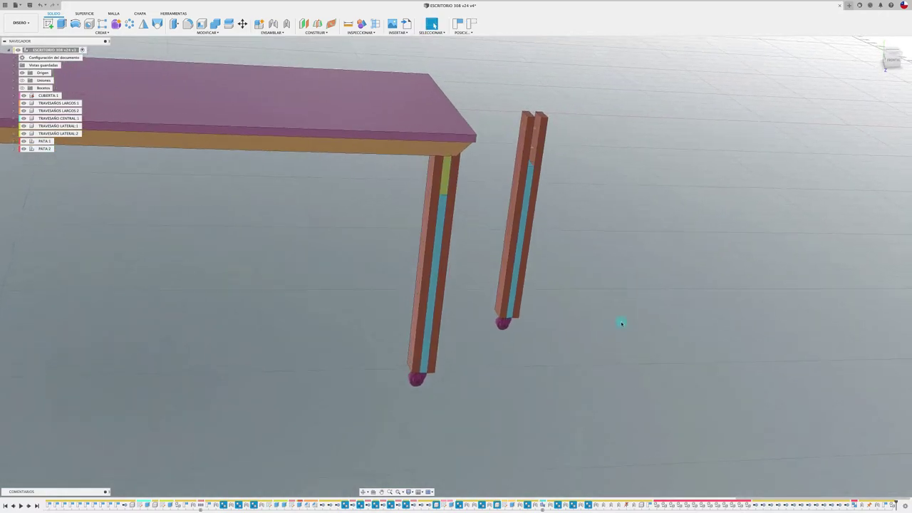
{"action": "middle_click_drag", "start_coordinate": [621, 320], "coordinate": [503, 285], "text": "shift"}
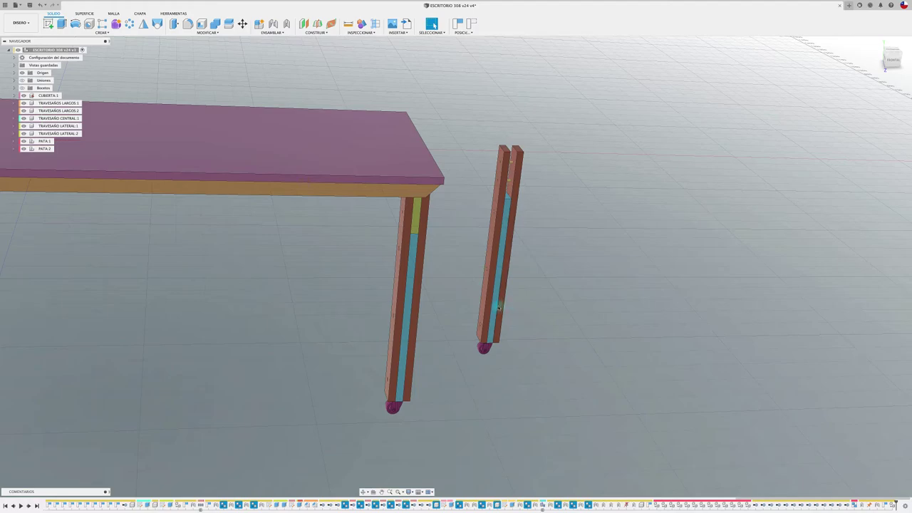
{"action": "left_click_drag", "start_coordinate": [498, 309], "coordinate": [525, 307]}
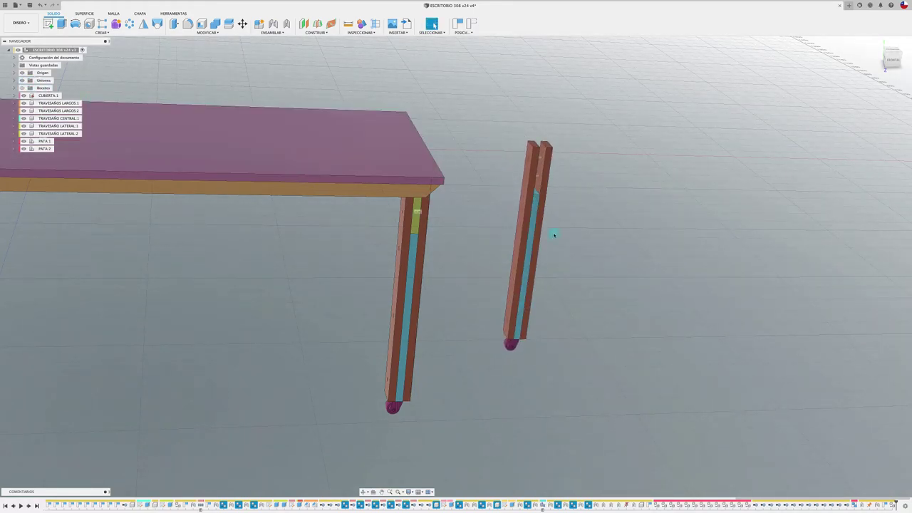
{"action": "scroll", "coordinate": [554, 235], "scroll_direction": "up", "scroll_amount": 2}
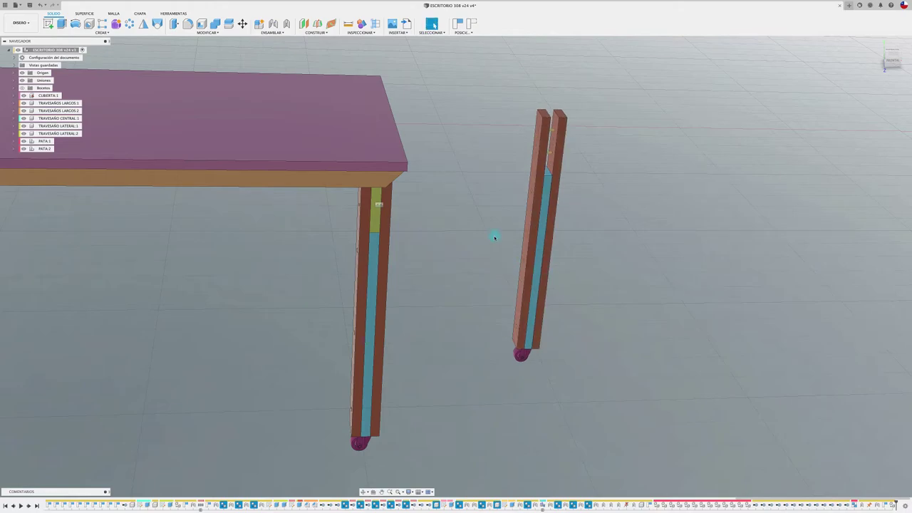
{"action": "scroll", "coordinate": [497, 166], "scroll_direction": "up", "scroll_amount": 1}
{"action": "scroll", "coordinate": [499, 157], "scroll_direction": "up", "scroll_amount": 2}
{"action": "scroll", "coordinate": [499, 156], "scroll_direction": "up", "scroll_amount": 2}
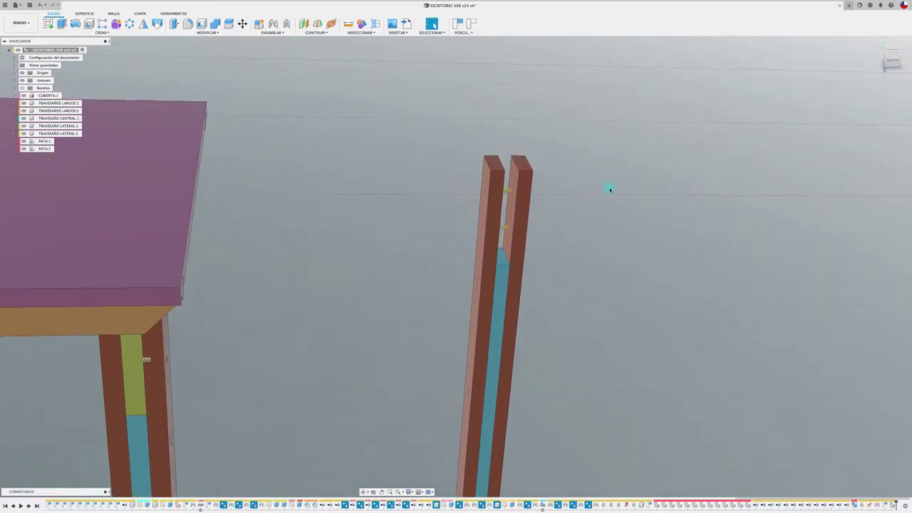
{"action": "scroll", "coordinate": [609, 191], "scroll_direction": "up", "scroll_amount": 1}
Joint PATA:2's side-section origin to the side rail at the desk's other front corner.
{"action": "key", "text": "j"}
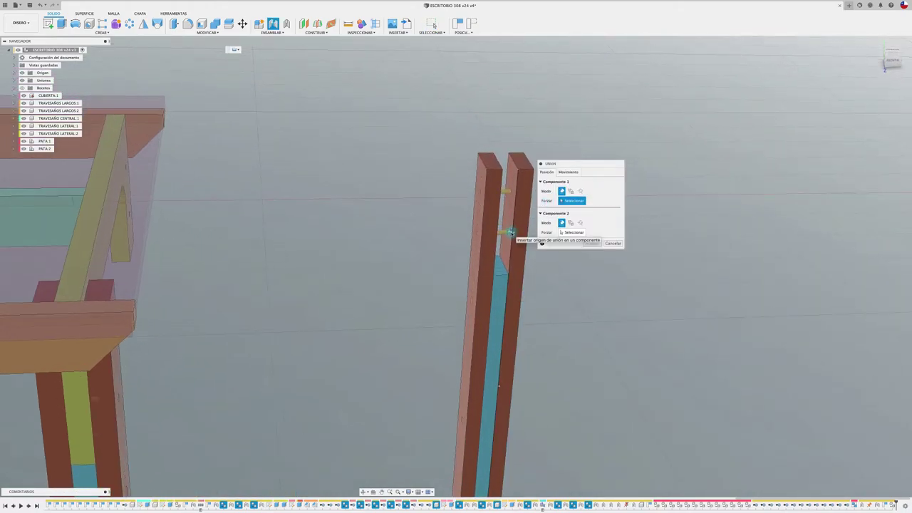
{"action": "scroll", "coordinate": [507, 234], "scroll_direction": "up", "scroll_amount": 1}
{"action": "scroll", "coordinate": [507, 234], "scroll_direction": "up", "scroll_amount": 1}
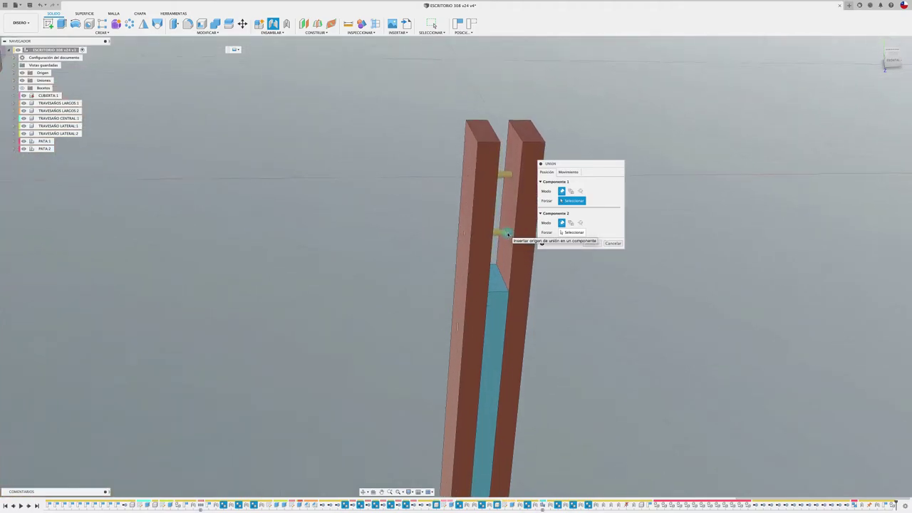
{"action": "scroll", "coordinate": [507, 233], "scroll_direction": "up", "scroll_amount": 1}
{"action": "left_click", "coordinate": [507, 232]}
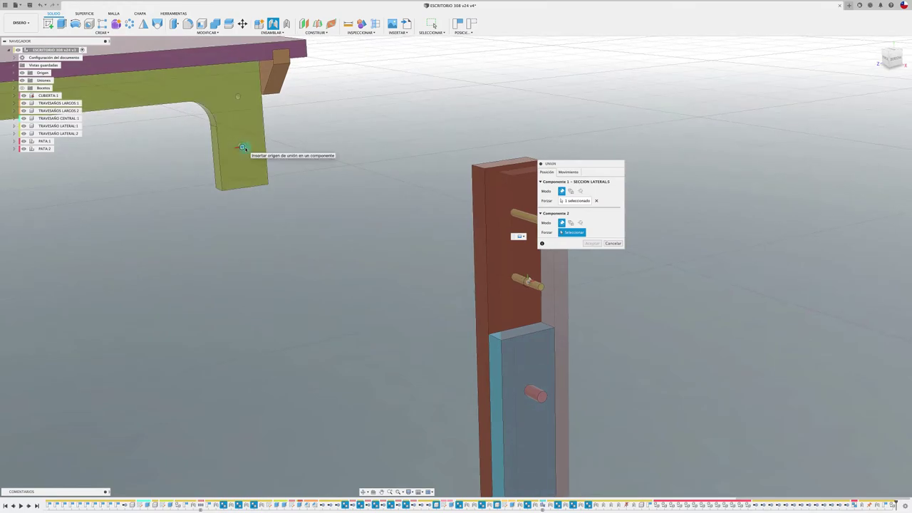
{"action": "left_click", "coordinate": [242, 148]}
{"action": "left_click", "coordinate": [592, 303]}
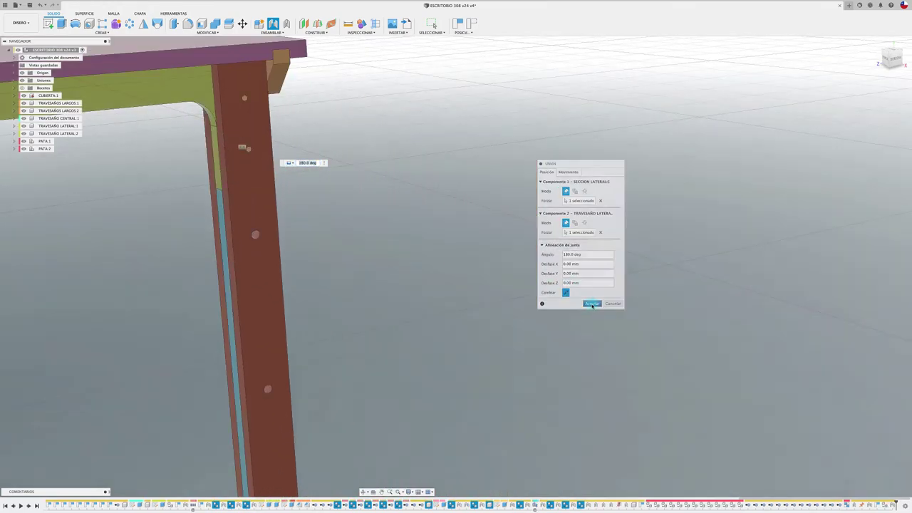
{"action": "scroll", "coordinate": [535, 290], "scroll_direction": "down", "scroll_amount": 5}
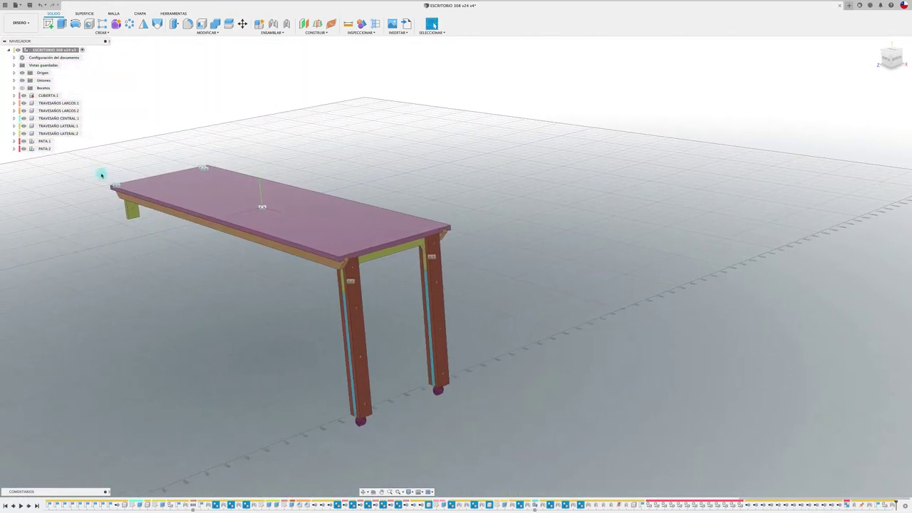
Copy PATA:2 as PATA:3 and shift it -2138.50 mm in X to the table's far end.
{"action": "left_click", "coordinate": [44, 149]}
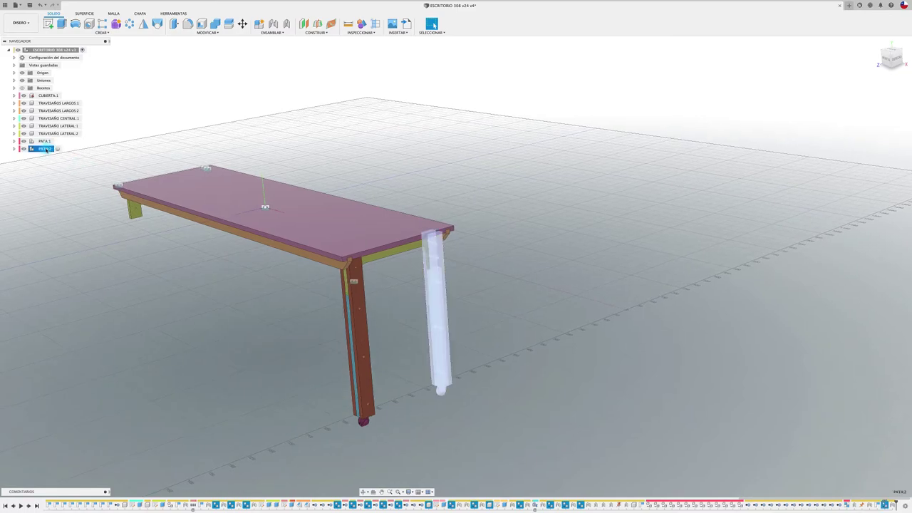
{"action": "key", "text": "ctrl+c"}
{"action": "key", "text": "ctrl+v"}
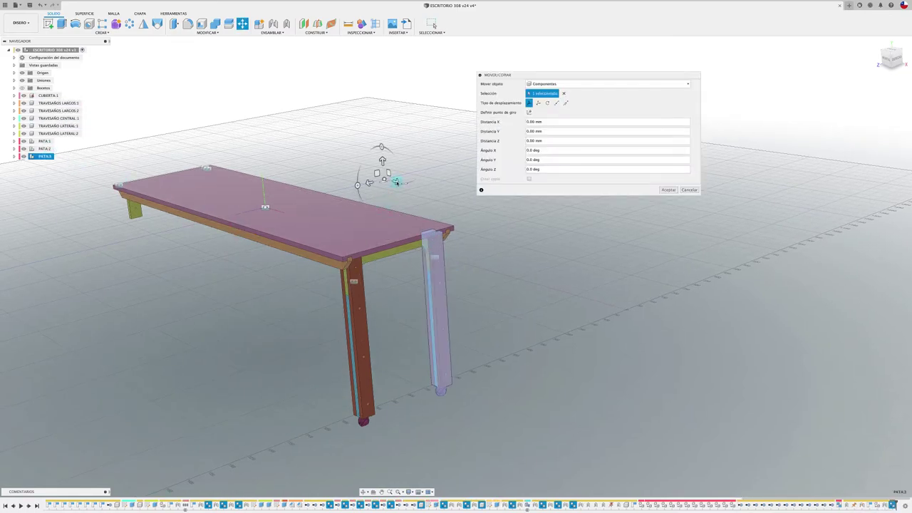
{"action": "left_click_drag", "start_coordinate": [396, 181], "coordinate": [163, 145]}
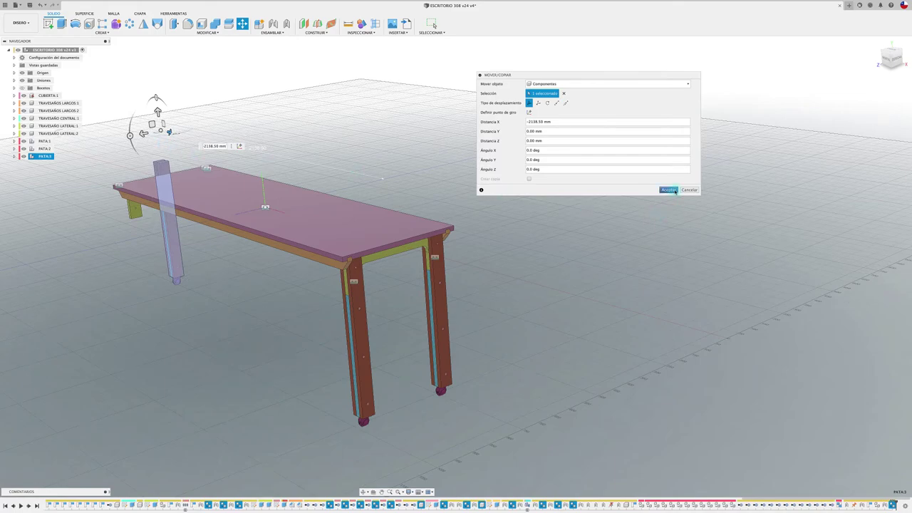
{"action": "left_click", "coordinate": [673, 191]}
{"action": "scroll", "coordinate": [167, 257], "scroll_direction": "up", "scroll_amount": 2}
{"action": "scroll", "coordinate": [166, 271], "scroll_direction": "up", "scroll_amount": 4}
{"action": "scroll", "coordinate": [214, 279], "scroll_direction": "up", "scroll_amount": 2}
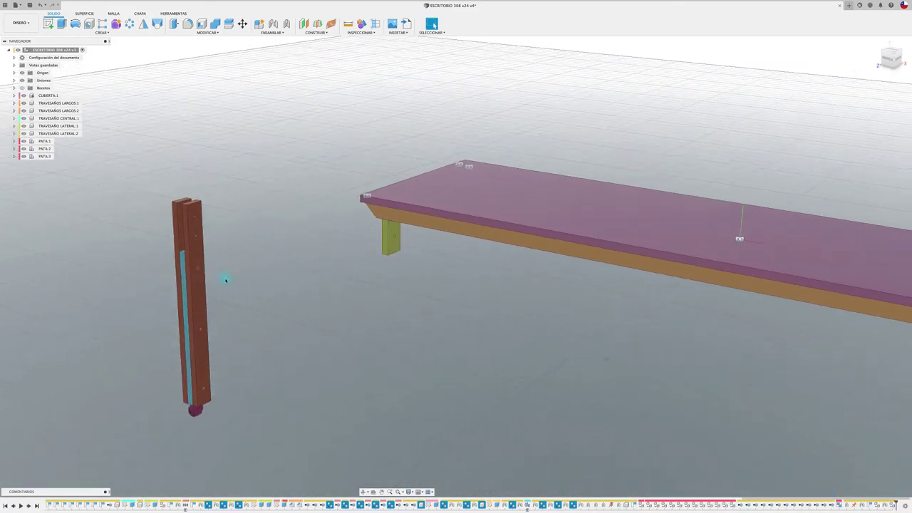
{"action": "scroll", "coordinate": [225, 279], "scroll_direction": "down", "scroll_amount": 3}
{"action": "scroll", "coordinate": [225, 279], "scroll_direction": "down", "scroll_amount": 2}
{"action": "scroll", "coordinate": [225, 279], "scroll_direction": "up", "scroll_amount": 2}
{"action": "scroll", "coordinate": [225, 279], "scroll_direction": "up", "scroll_amount": 2}
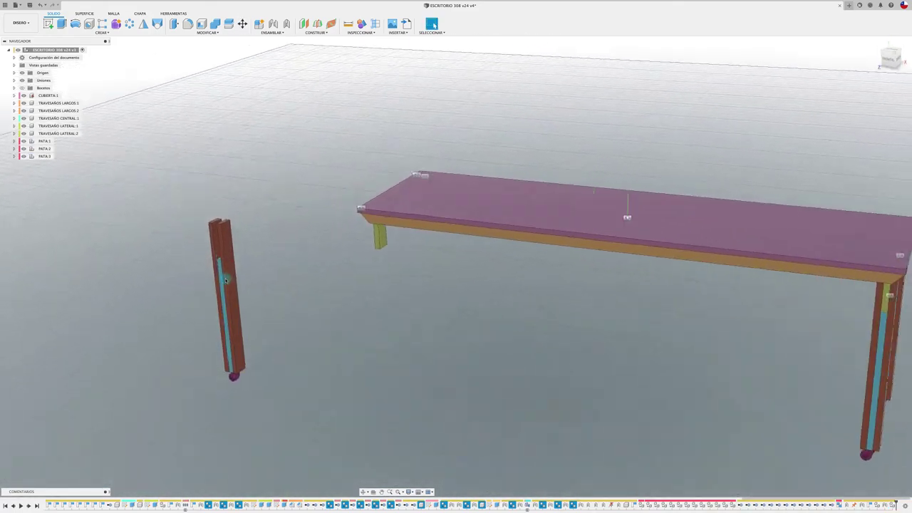
{"action": "middle_click_drag", "start_coordinate": [225, 280], "coordinate": [302, 287], "text": "shift"}
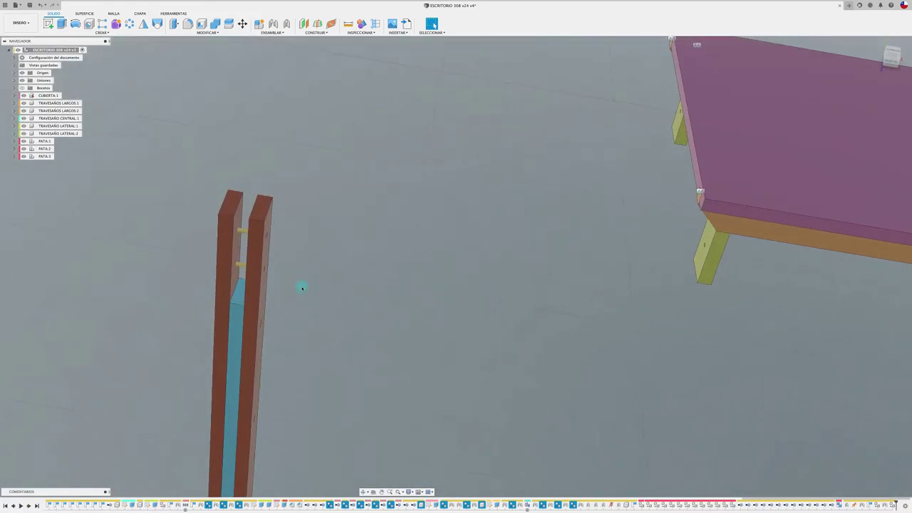
Joint PATA:3's side section to the yellow side rail at 180° with Flip.
{"action": "key", "text": "j"}
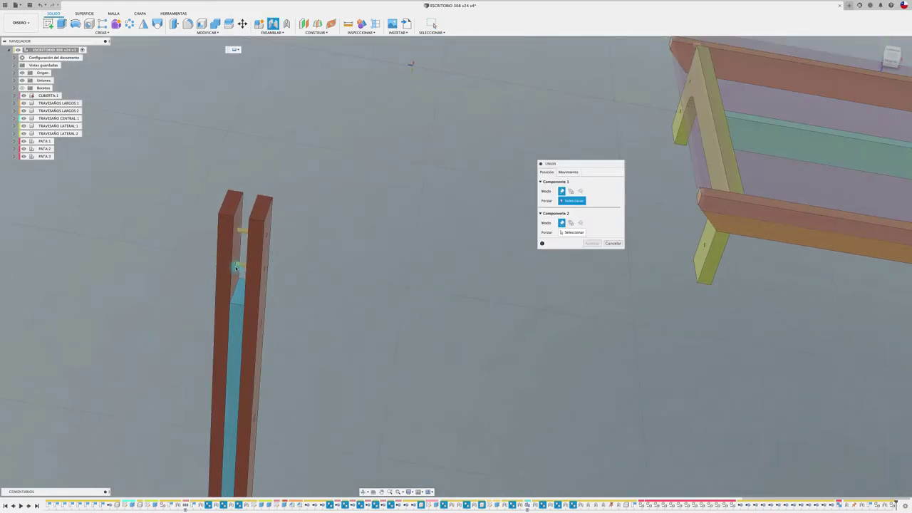
{"action": "left_click", "coordinate": [236, 267]}
{"action": "middle_click_drag", "start_coordinate": [236, 267], "coordinate": [461, 145], "text": "shift"}
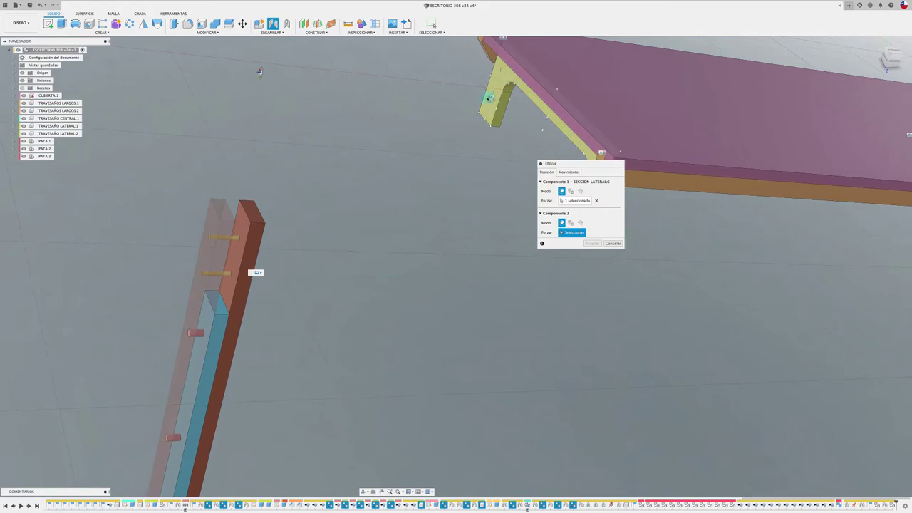
{"action": "left_click", "coordinate": [491, 98]}
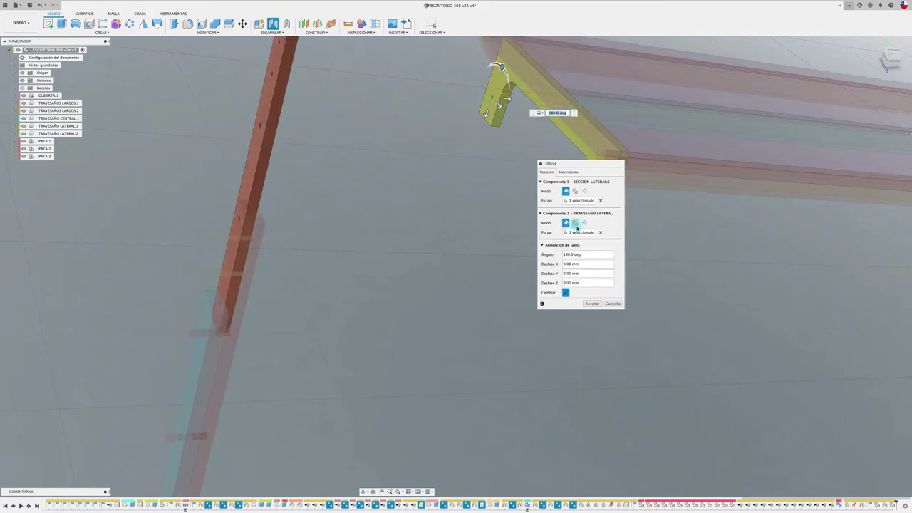
{"action": "left_click", "coordinate": [592, 303]}
Copy PATA:3 as PATA:4 and move the copy 562.79 mm along Z.
{"action": "left_click", "coordinate": [47, 156]}
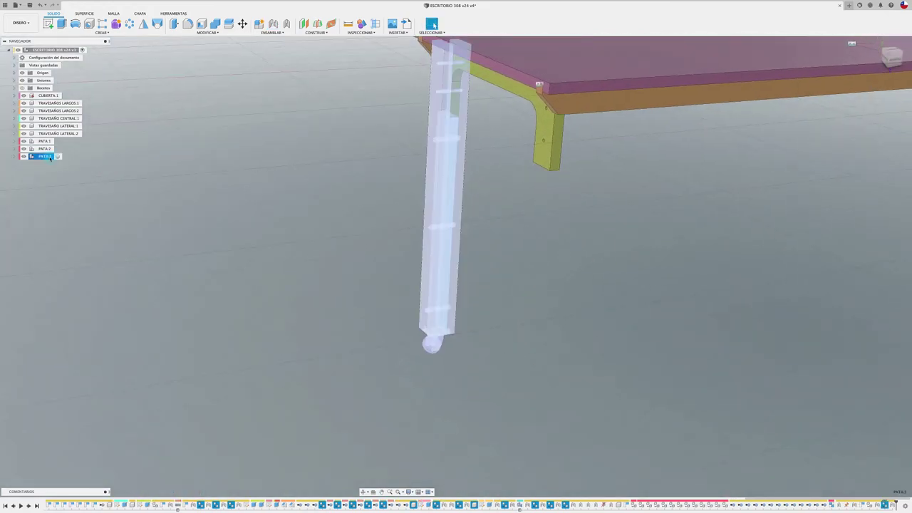
{"action": "key", "text": "ctrl+c"}
{"action": "key", "text": "ctrl+v"}
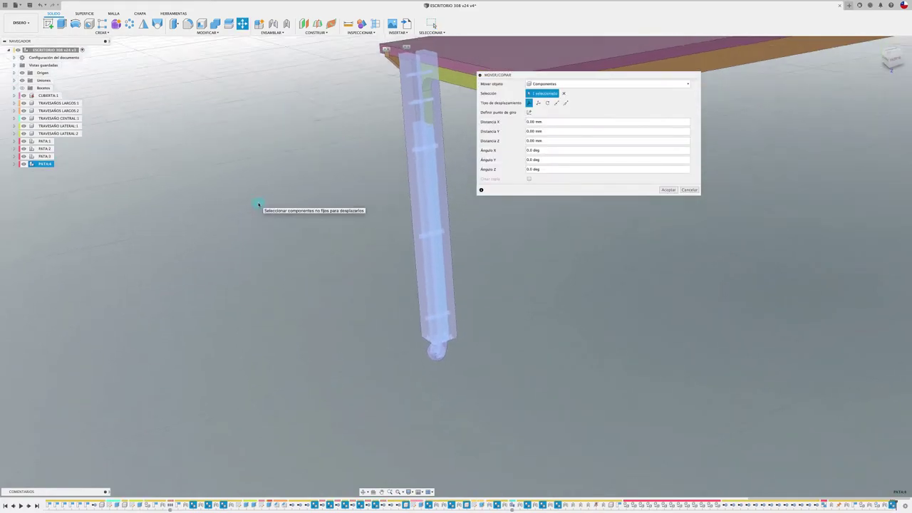
{"action": "scroll", "coordinate": [375, 187], "scroll_direction": "down", "scroll_amount": 3}
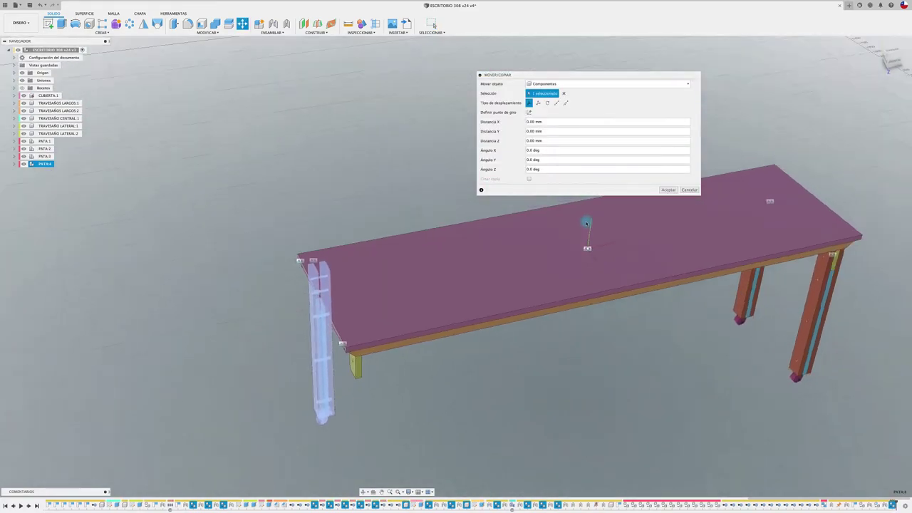
{"action": "mouse_move", "coordinate": [375, 186]}
{"action": "middle_mouse_down", "text": "shift"}
{"action": "mouse_move", "coordinate": [404, 247]}
{"action": "mouse_move", "coordinate": [99, 279]}
{"action": "middle_mouse_up", "text": "shift"}
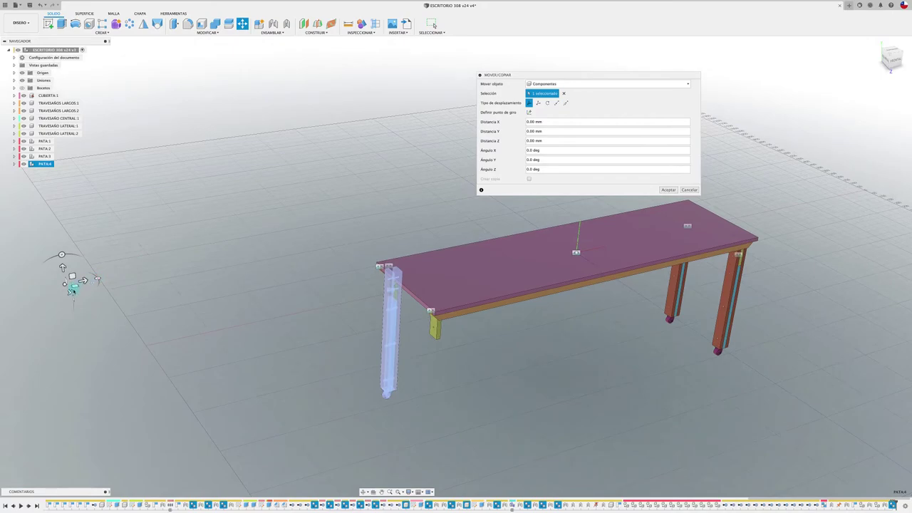
{"action": "left_click_drag", "start_coordinate": [71, 291], "coordinate": [111, 354]}
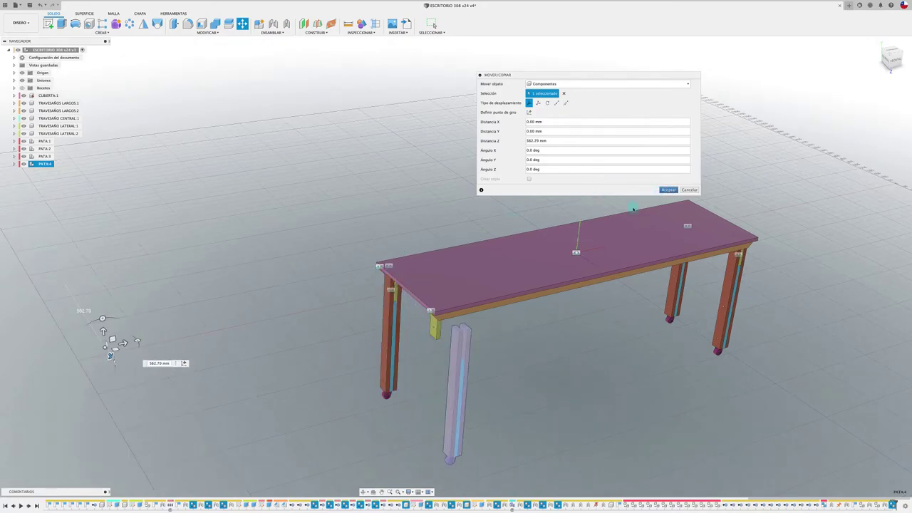
{"action": "key", "text": "Return"}
{"action": "scroll", "coordinate": [447, 332], "scroll_direction": "up", "scroll_amount": 5}
{"action": "scroll", "coordinate": [460, 326], "scroll_direction": "up", "scroll_amount": 4}
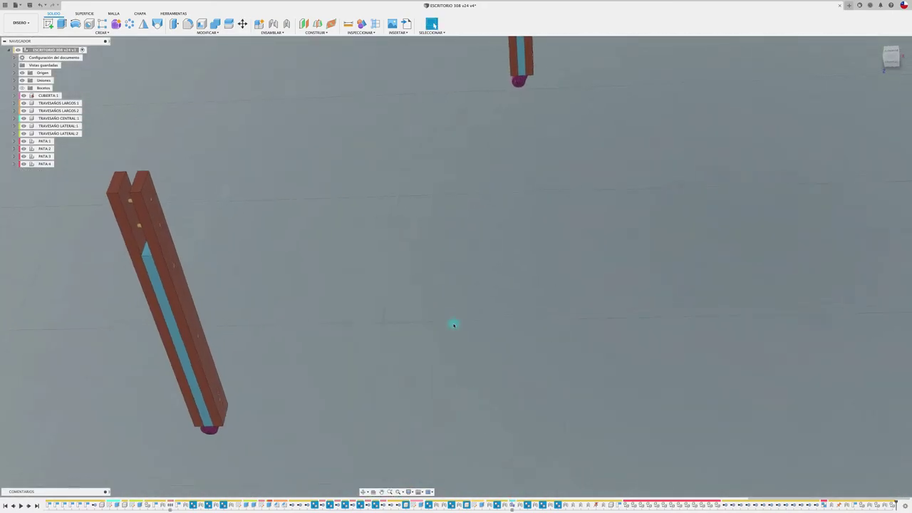
{"action": "scroll", "coordinate": [385, 285], "scroll_direction": "up", "scroll_amount": 2}
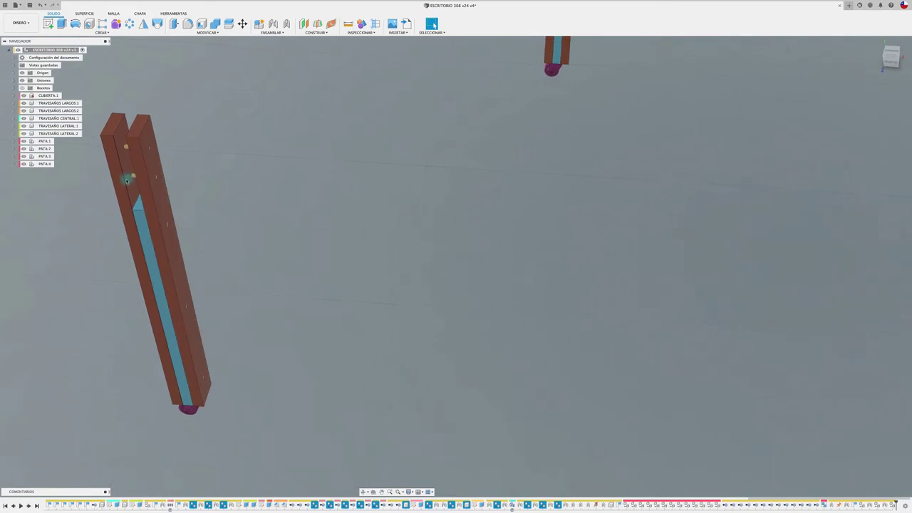
Joint PATA:4's side section to the yellow bracket under the remaining table corner.
{"action": "key", "text": "j"}
{"action": "scroll", "coordinate": [132, 178], "scroll_direction": "up", "scroll_amount": 2}
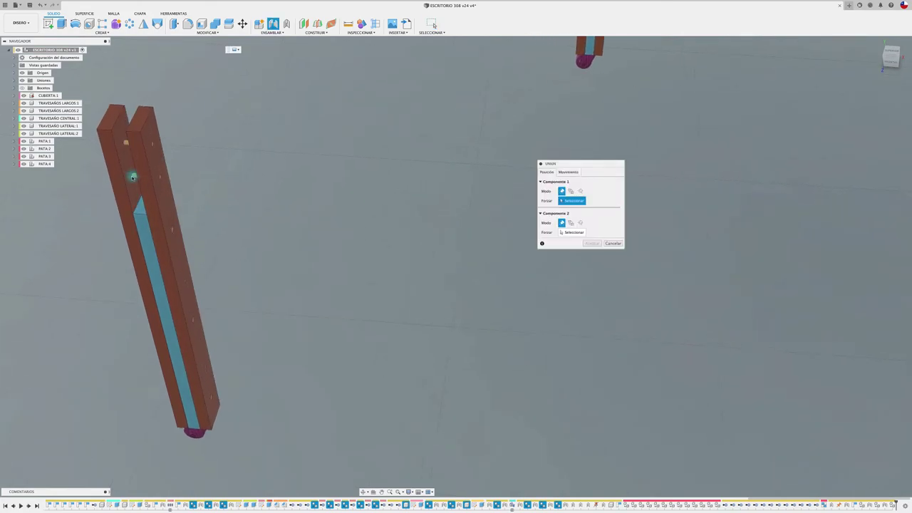
{"action": "scroll", "coordinate": [132, 176], "scroll_direction": "up", "scroll_amount": 1}
{"action": "scroll", "coordinate": [132, 175], "scroll_direction": "up", "scroll_amount": 2}
{"action": "scroll", "coordinate": [132, 175], "scroll_direction": "up", "scroll_amount": 1}
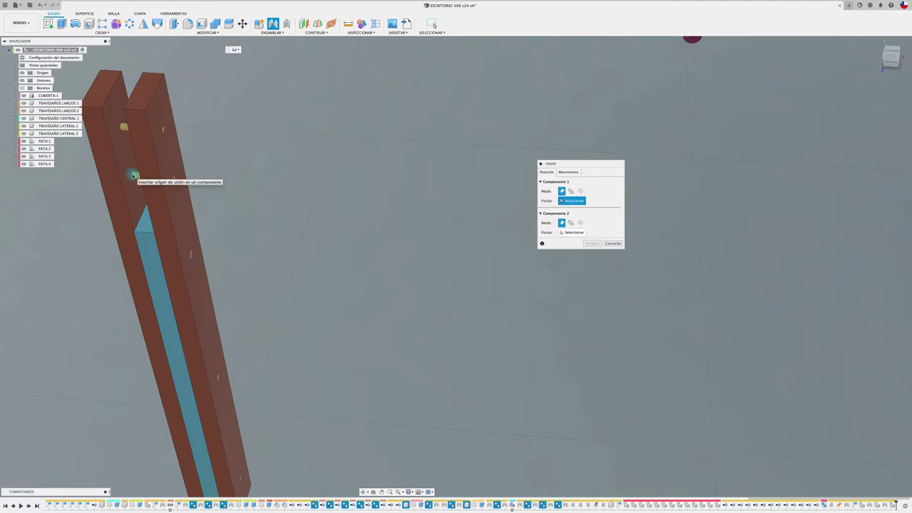
{"action": "left_click", "coordinate": [132, 176]}
{"action": "scroll", "coordinate": [248, 205], "scroll_direction": "down", "scroll_amount": 3}
{"action": "scroll", "coordinate": [248, 205], "scroll_direction": "down", "scroll_amount": 2}
{"action": "scroll", "coordinate": [249, 205], "scroll_direction": "up", "scroll_amount": 5}
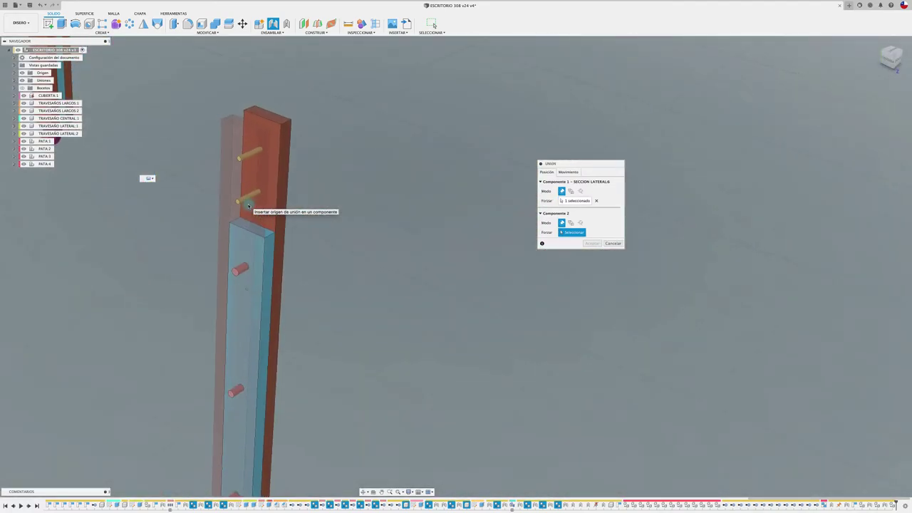
{"action": "middle_click_drag", "start_coordinate": [249, 205], "coordinate": [317, 160], "text": "shift"}
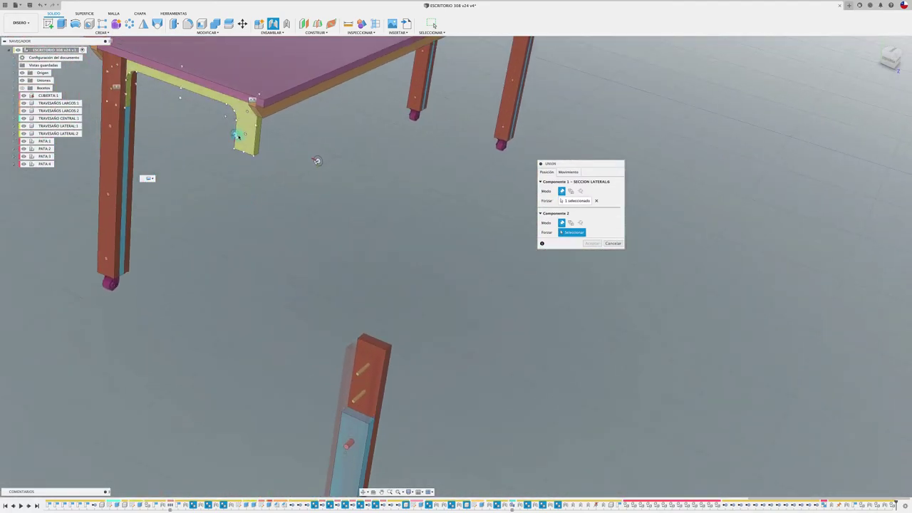
{"action": "middle_click_drag", "start_coordinate": [317, 161], "coordinate": [334, 166], "text": "shift"}
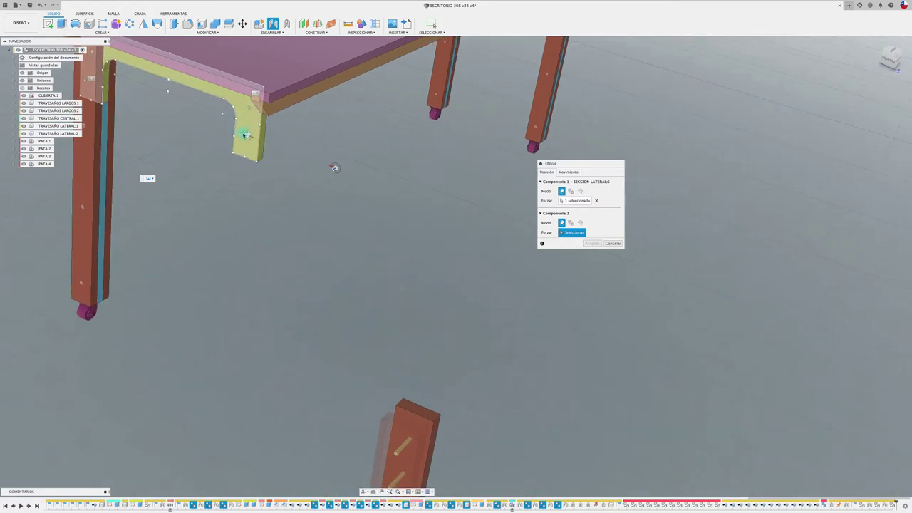
{"action": "left_click", "coordinate": [245, 135]}
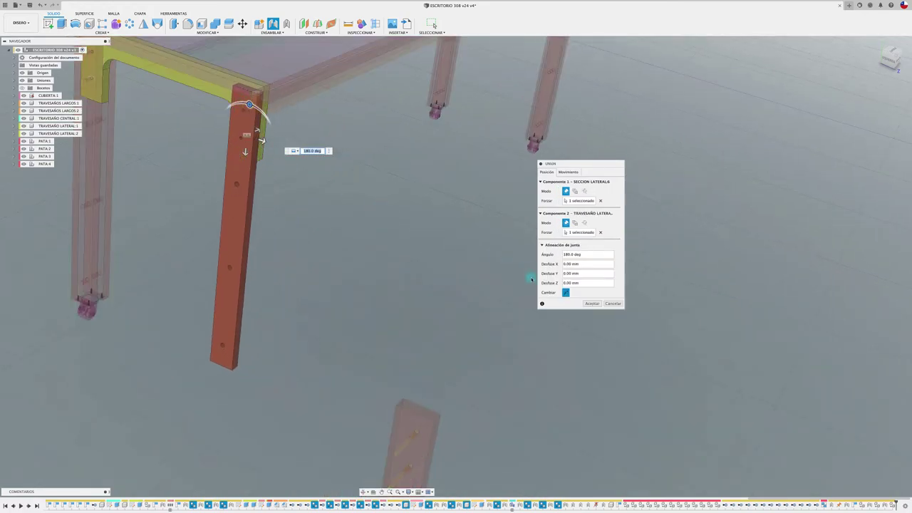
{"action": "left_click", "coordinate": [590, 303]}
Turn off Component Color Cycling so the desk shows its wood finish.
{"action": "scroll", "coordinate": [405, 247], "scroll_direction": "down", "scroll_amount": 5}
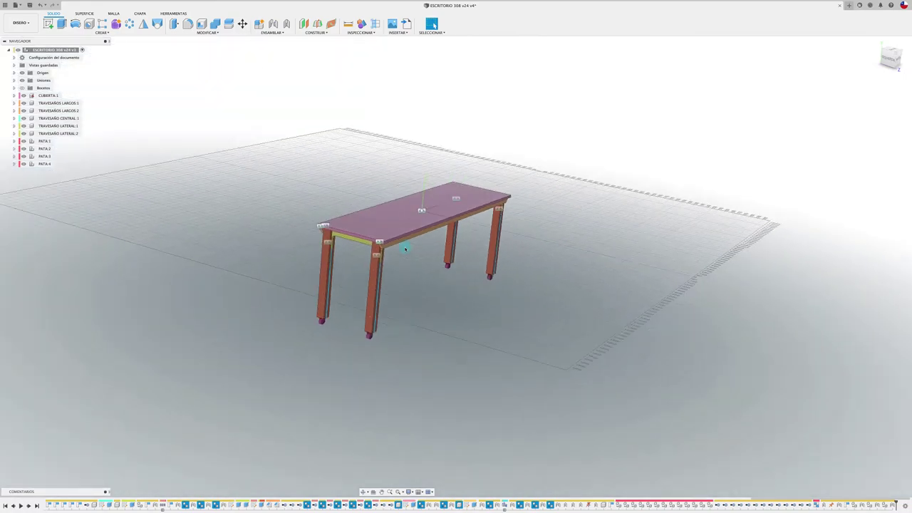
{"action": "scroll", "coordinate": [406, 247], "scroll_direction": "up", "scroll_amount": 3}
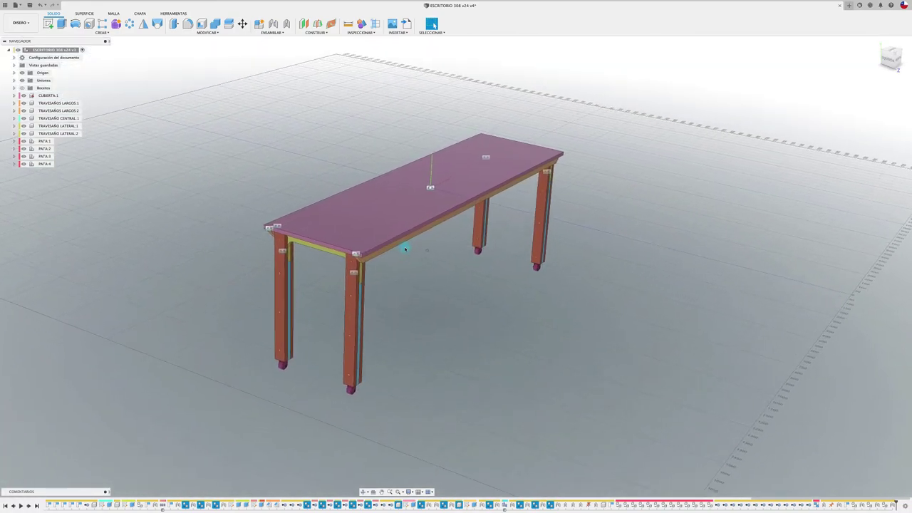
{"action": "left_click", "coordinate": [361, 25]}
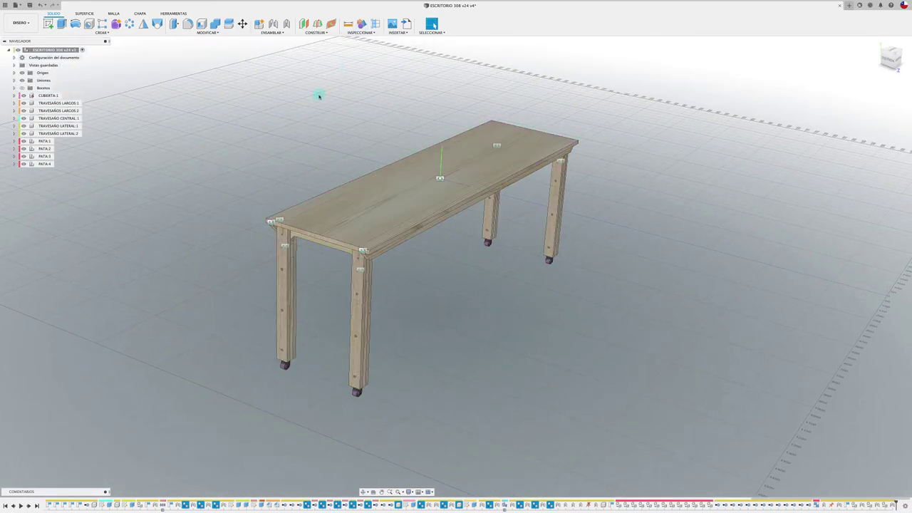
{"action": "scroll", "coordinate": [278, 126], "scroll_direction": "up", "scroll_amount": 2}
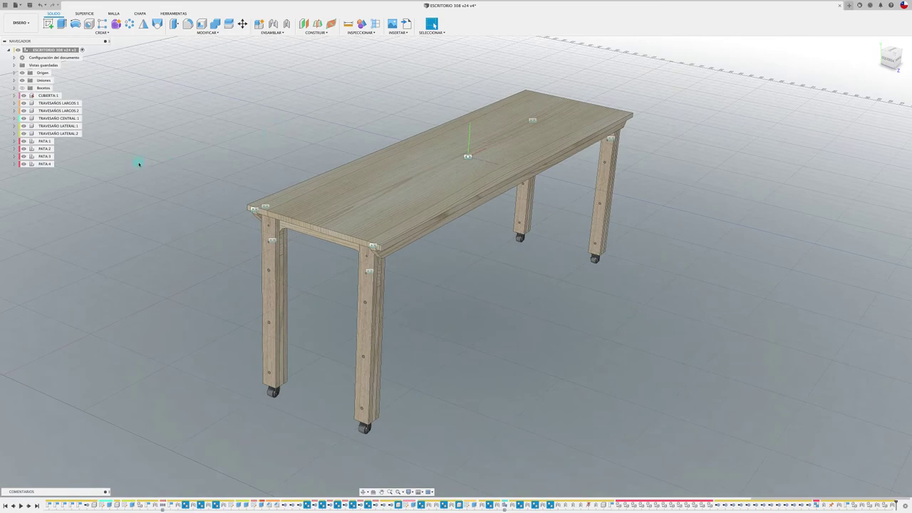
Expand PATA:1 through PATA:4 in the browser to check their parts, then collapse them.
{"action": "left_click", "coordinate": [14, 142]}
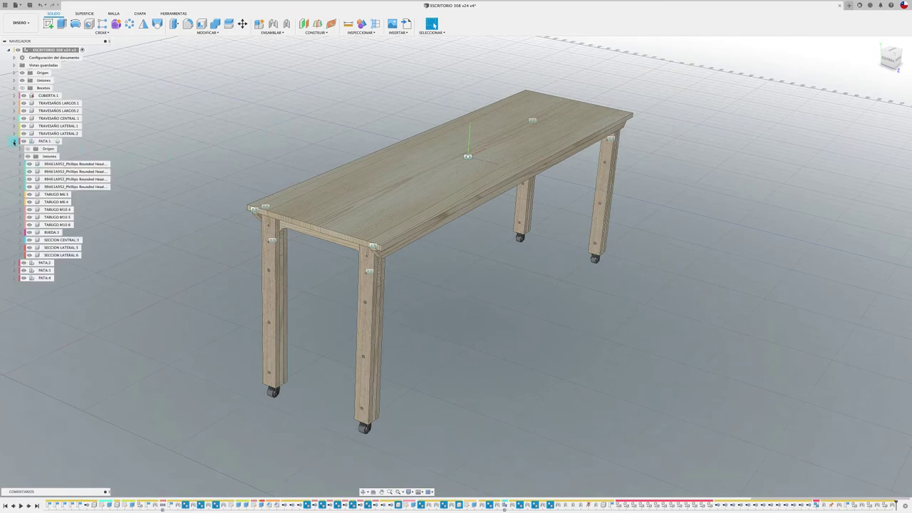
{"action": "left_click", "coordinate": [13, 262]}
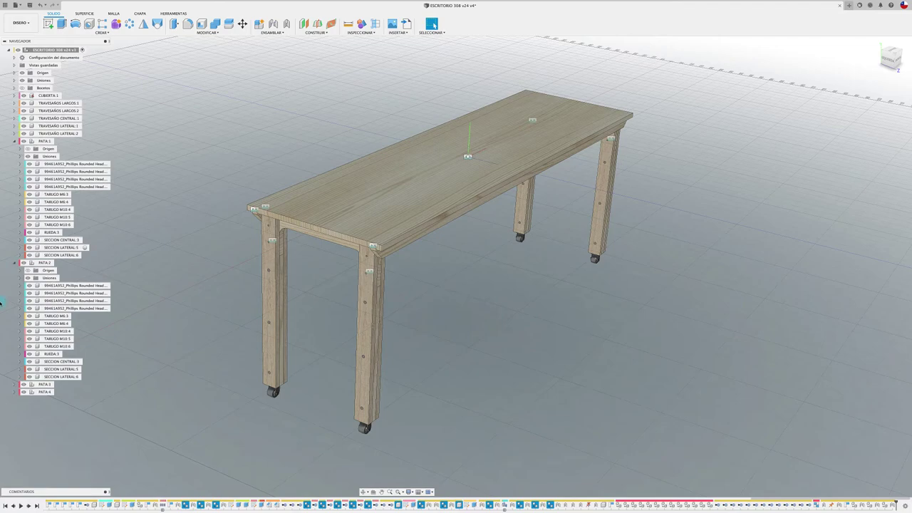
{"action": "left_click", "coordinate": [13, 384]}
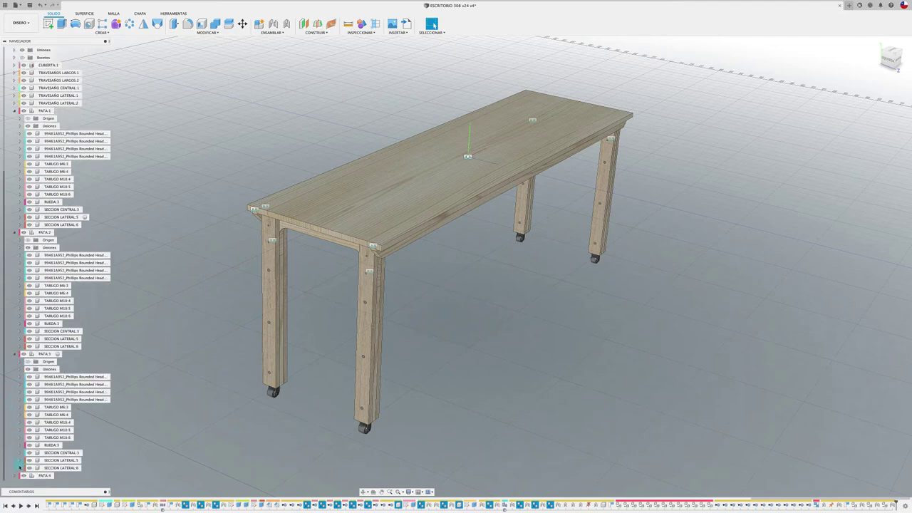
{"action": "left_click", "coordinate": [14, 475]}
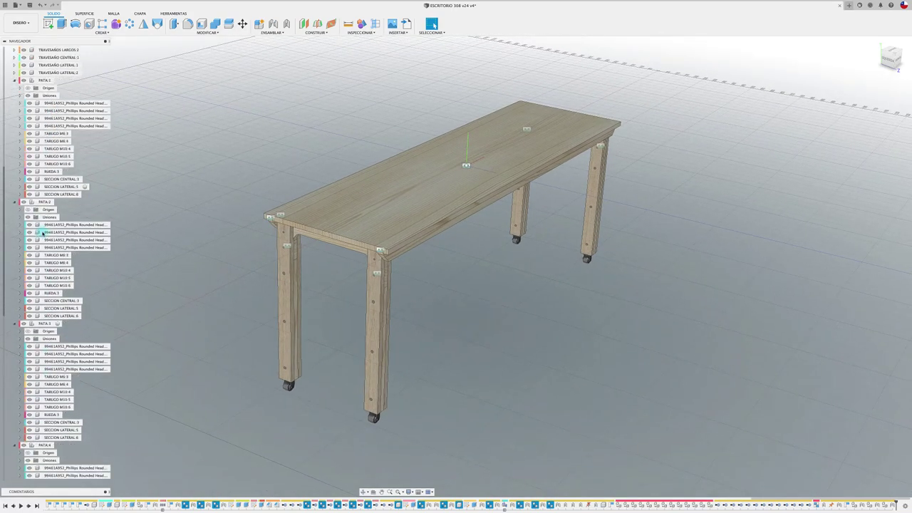
{"action": "scroll", "coordinate": [42, 233], "scroll_direction": "up", "scroll_amount": 3}
{"action": "scroll", "coordinate": [42, 233], "scroll_direction": "down", "scroll_amount": 4}
{"action": "scroll", "coordinate": [43, 235], "scroll_direction": "down", "scroll_amount": 4}
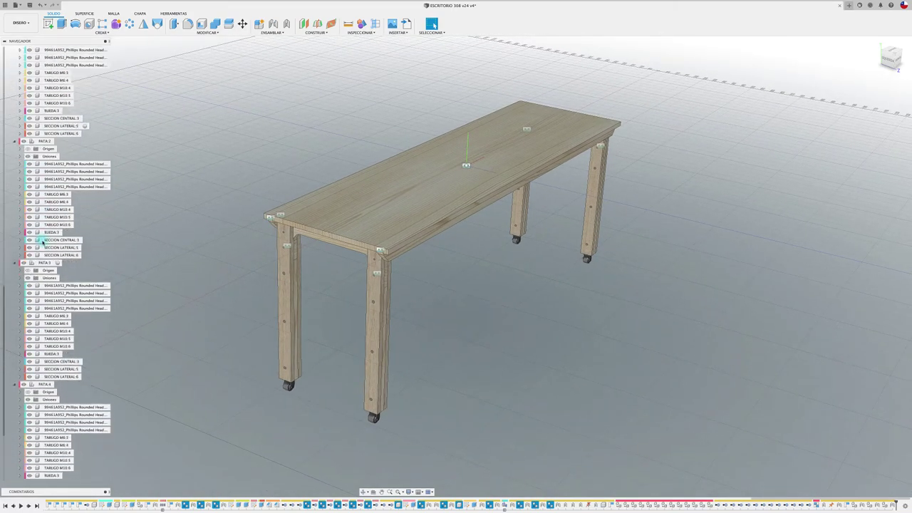
{"action": "scroll", "coordinate": [43, 239], "scroll_direction": "down", "scroll_amount": 3}
{"action": "left_click", "coordinate": [14, 362]}
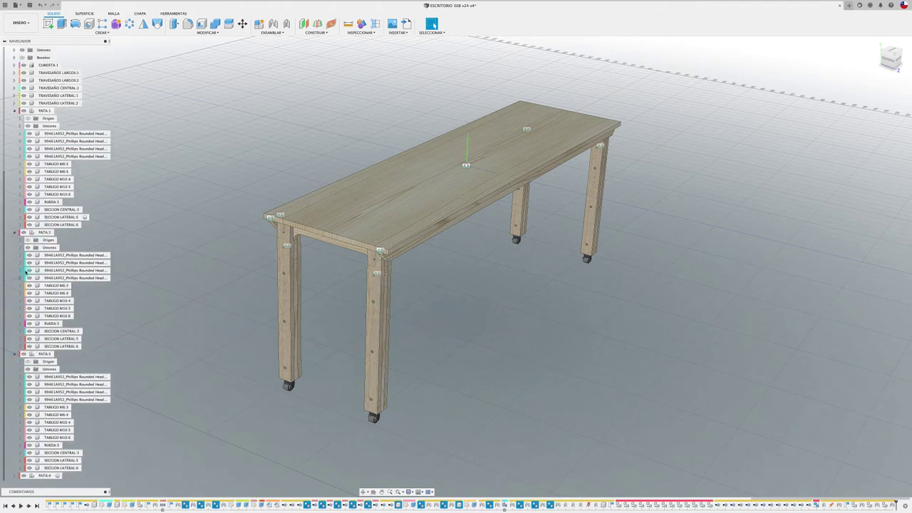
{"action": "left_click", "coordinate": [14, 233]}
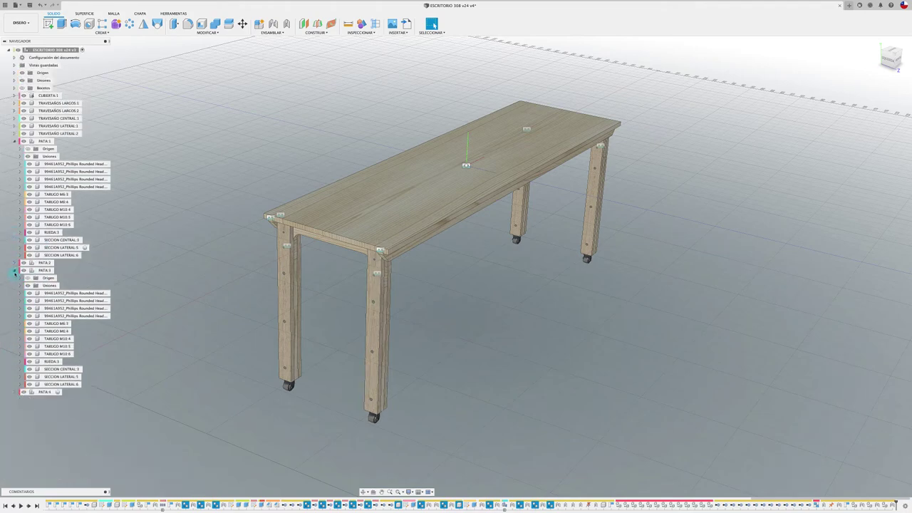
{"action": "left_click", "coordinate": [14, 270]}
{"action": "left_click", "coordinate": [14, 141]}
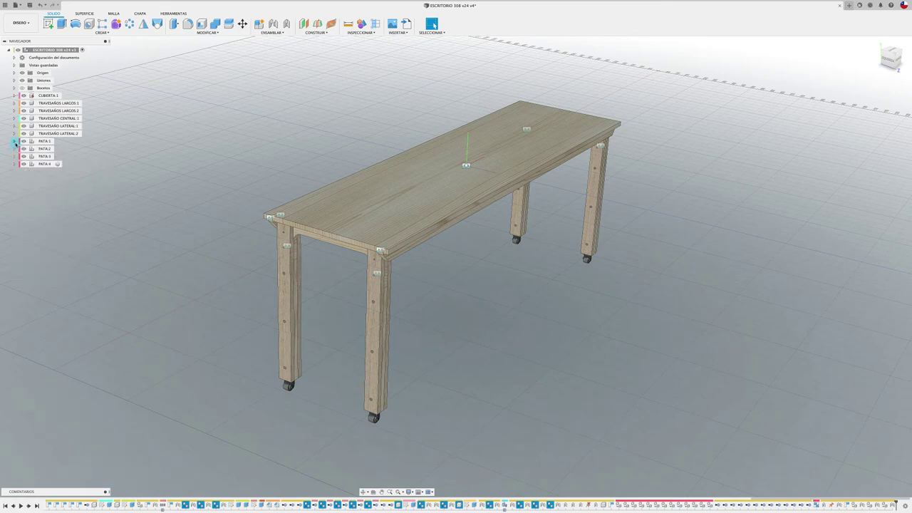
Orbit around the four-legged desk to inspect it from several angles.
{"action": "middle_click_drag", "start_coordinate": [122, 219], "coordinate": [62, 149], "text": "shift"}
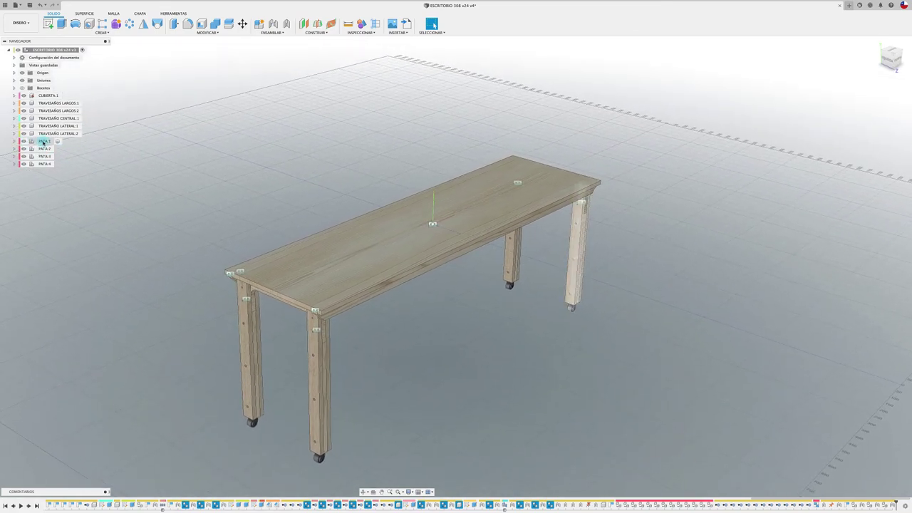
{"action": "middle_click_drag", "start_coordinate": [254, 147], "coordinate": [74, 133], "text": "shift"}
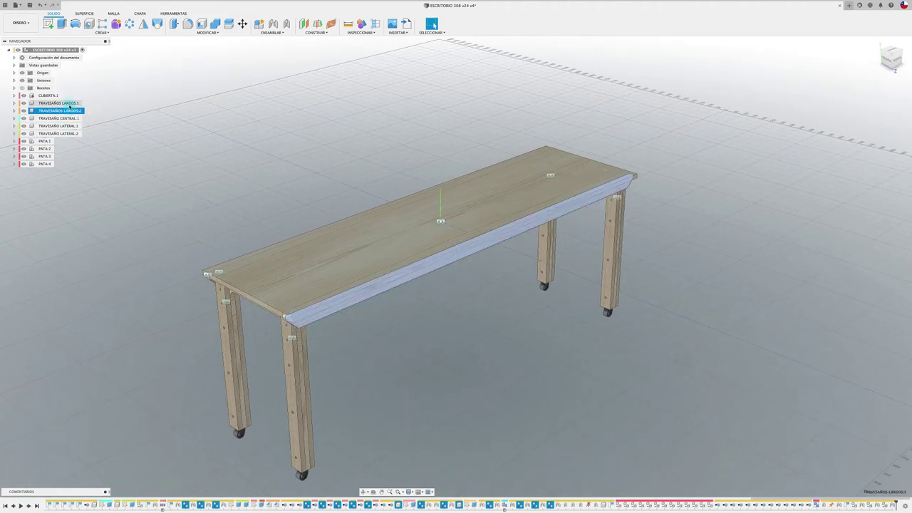
{"action": "middle_click_drag", "start_coordinate": [69, 105], "coordinate": [164, 138], "text": "shift"}
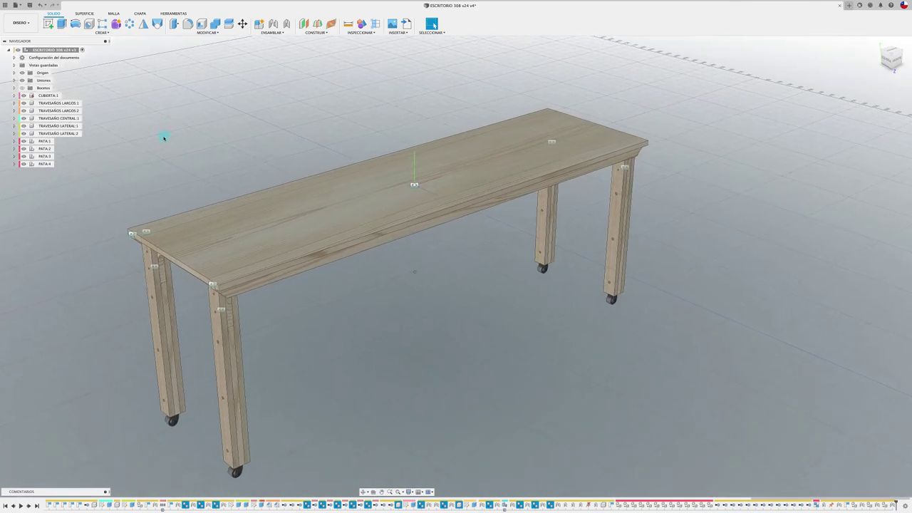
{"action": "mouse_move", "coordinate": [85, 106]}
{"action": "middle_mouse_down", "text": "shift"}
{"action": "mouse_move", "coordinate": [211, 143]}
{"action": "mouse_move", "coordinate": [153, 73]}
{"action": "middle_mouse_up", "text": "shift"}
Save the design as a new version with the description 'Guardado por el usuario'.
{"action": "left_click", "coordinate": [30, 5]}
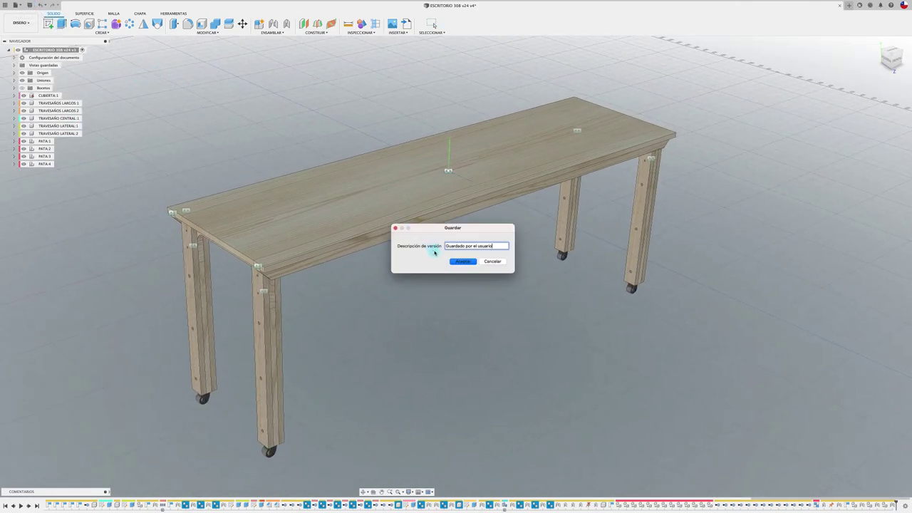
{"action": "left_click", "coordinate": [464, 261]}
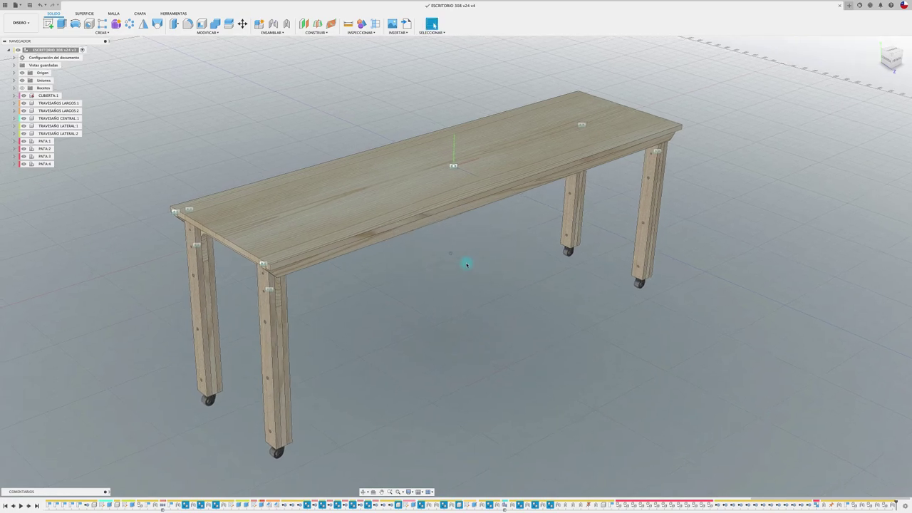